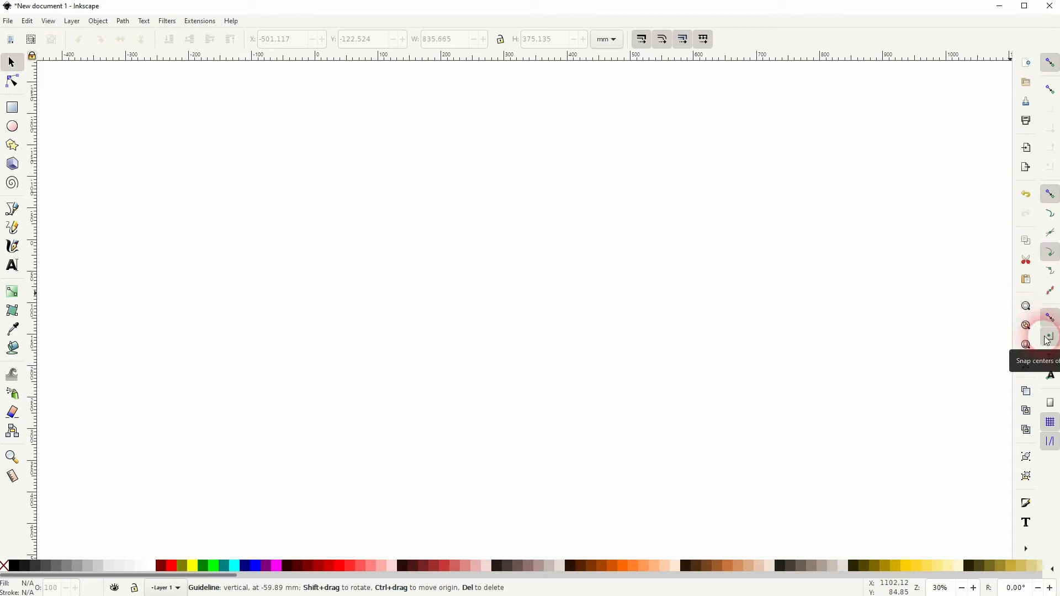
Draw a tilted five-pointed star about 450 mm wide and 443 mm high and move it fully into the visible canvas
{"action": "left_click", "coordinate": [1050, 359]}
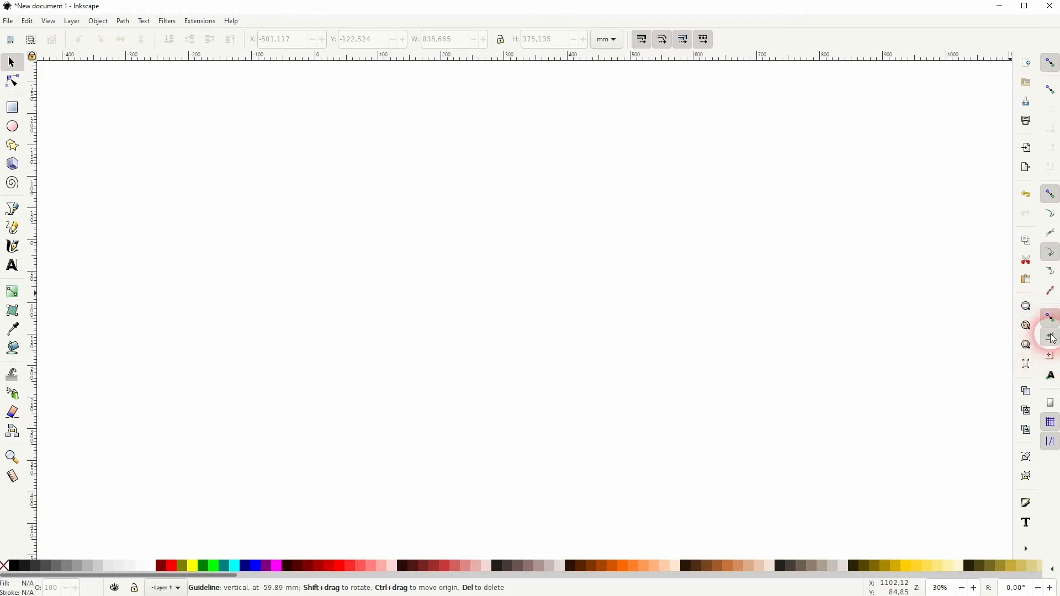
{"action": "left_click", "coordinate": [12, 147]}
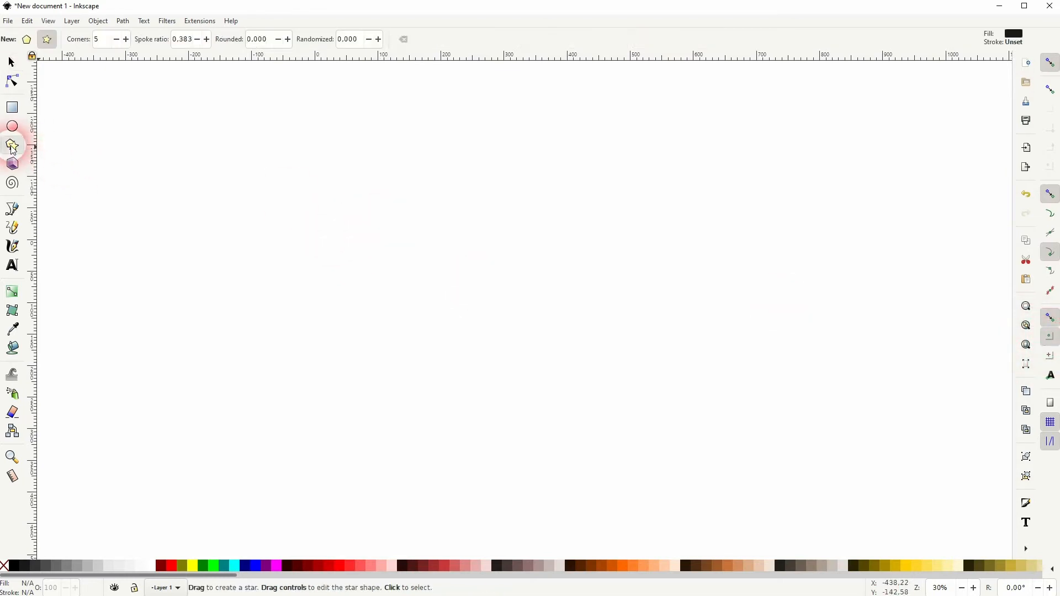
{"action": "left_click_drag", "start_coordinate": [293, 195], "coordinate": [218, 326]}
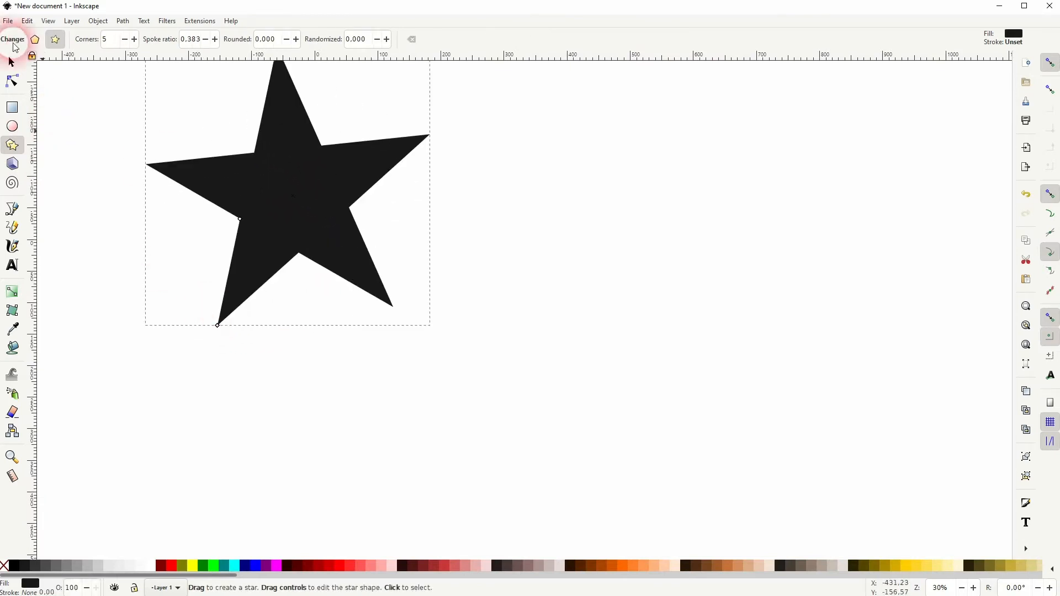
{"action": "left_click", "coordinate": [11, 63]}
{"action": "left_click_drag", "start_coordinate": [286, 194], "coordinate": [351, 310]}
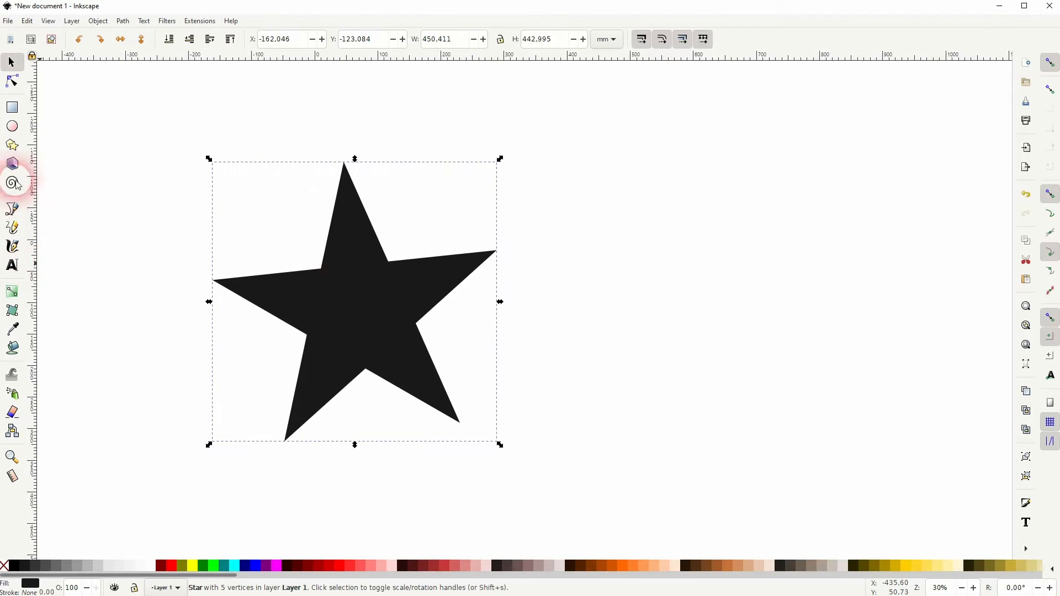
Set the star's randomized value to 0.1
{"action": "left_click", "coordinate": [11, 145]}
{"action": "left_click", "coordinate": [362, 39]}
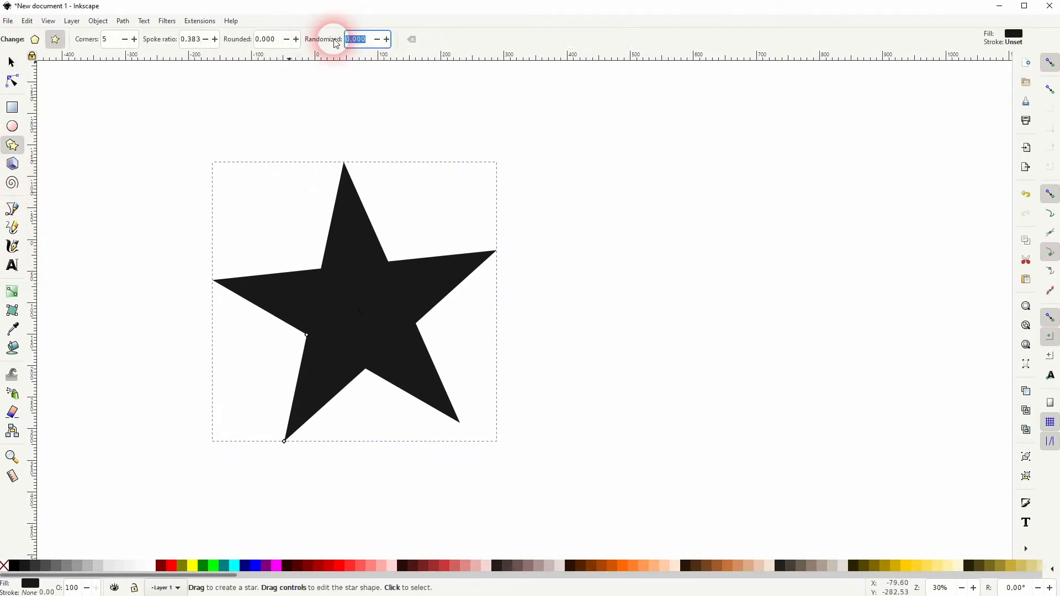
{"action": "type", "text": "0,1"}
{"action": "key", "text": "Return"}
Draw a second randomized star to the right of the first one and delete it
{"action": "left_click_drag", "start_coordinate": [672, 223], "coordinate": [798, 151]}
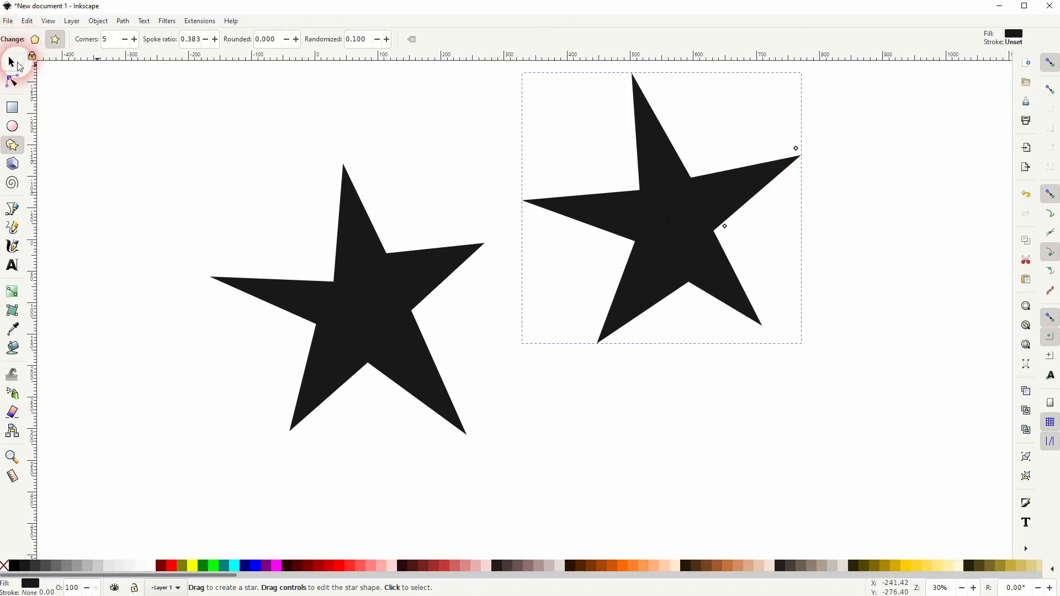
{"action": "left_click", "coordinate": [19, 64]}
{"action": "key", "text": "Delete"}
Reset the remaining star's randomized value to 0 and set its spoke ratio to 0.5
{"action": "left_click", "coordinate": [382, 308]}
{"action": "left_click", "coordinate": [18, 149]}
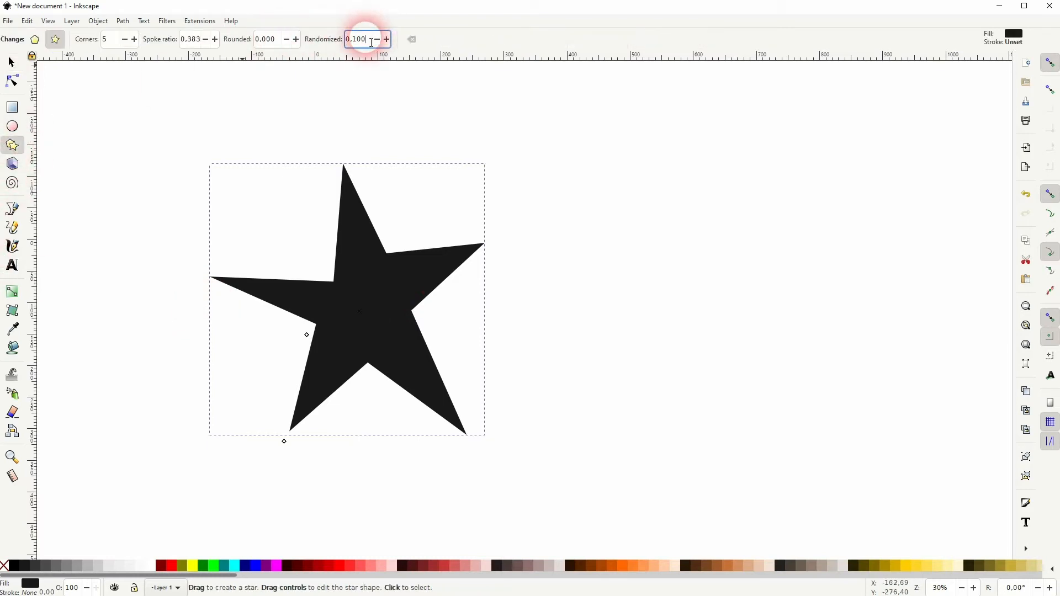
{"action": "key", "text": "Return"}
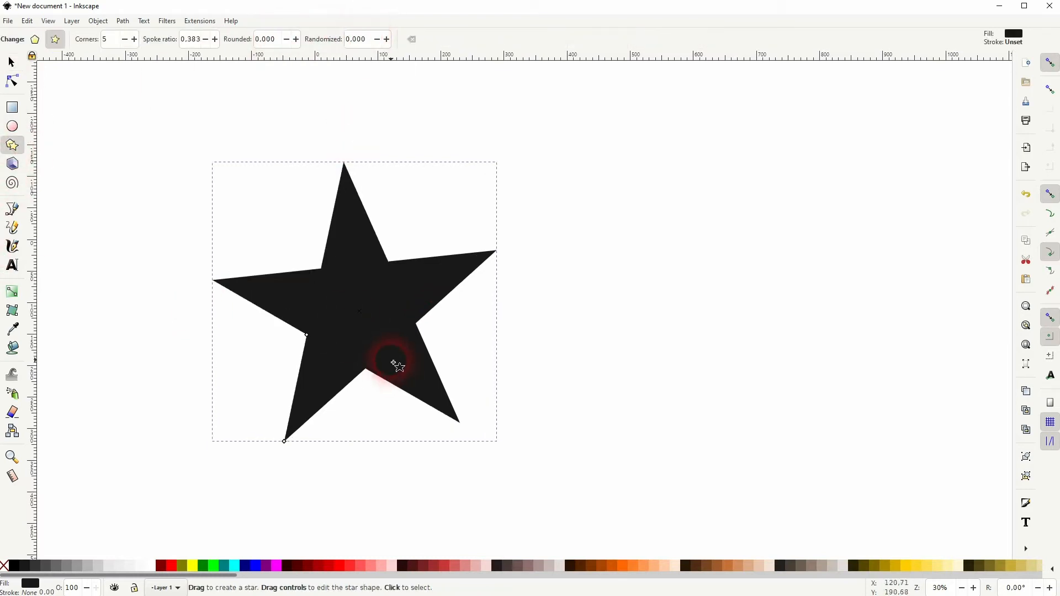
{"action": "left_click", "coordinate": [186, 40]}
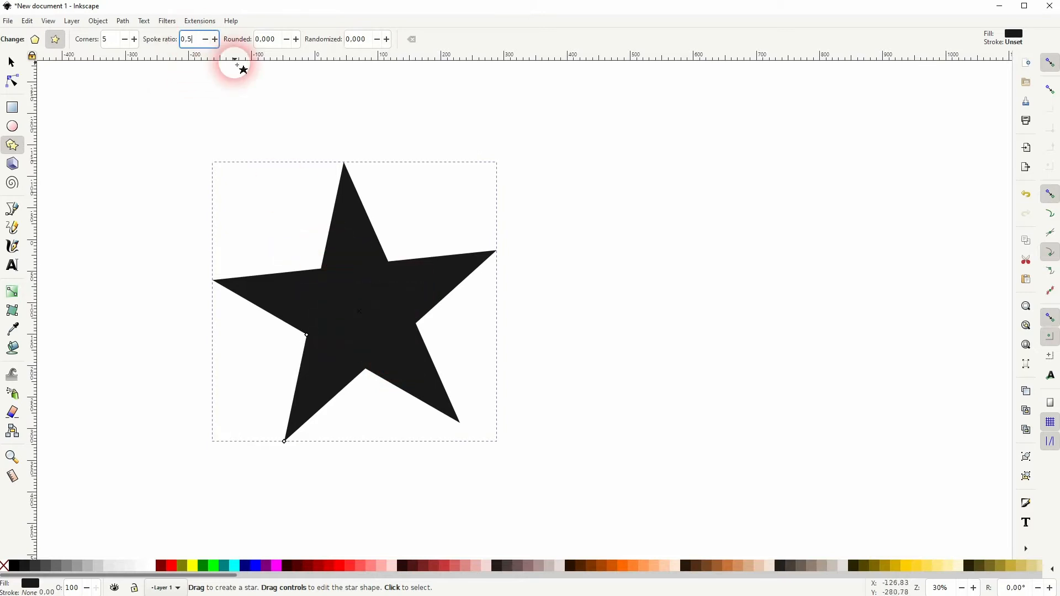
{"action": "key", "text": "Return"}
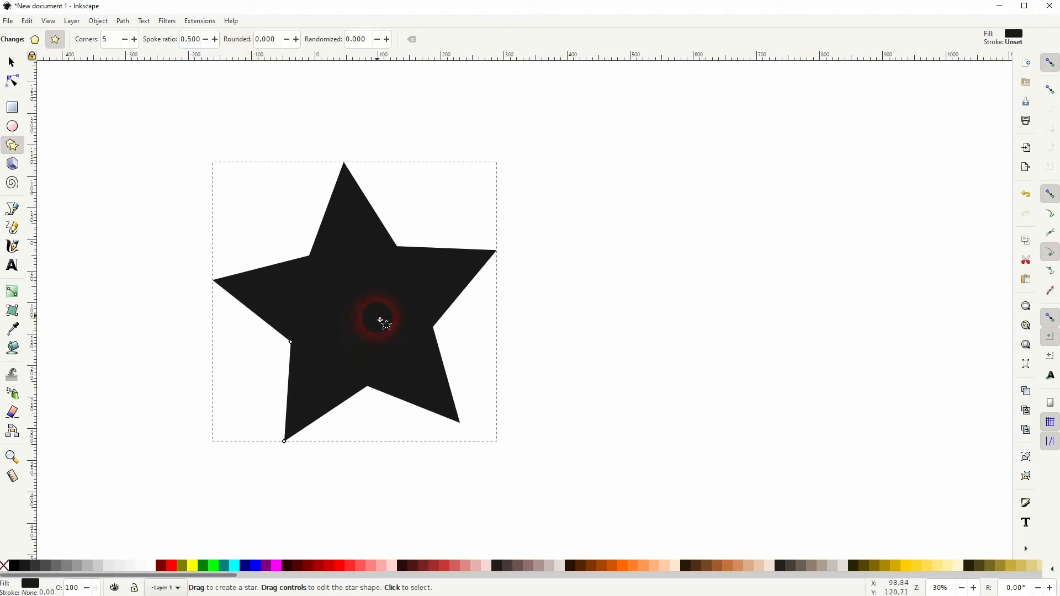
Replace the star with an upright five-pointed one about 313 mm wide and 297 mm high, placed near the canvas centre
{"action": "key", "text": "Delete"}
{"action": "left_click_drag", "start_coordinate": [320, 247], "coordinate": [321, 145]}
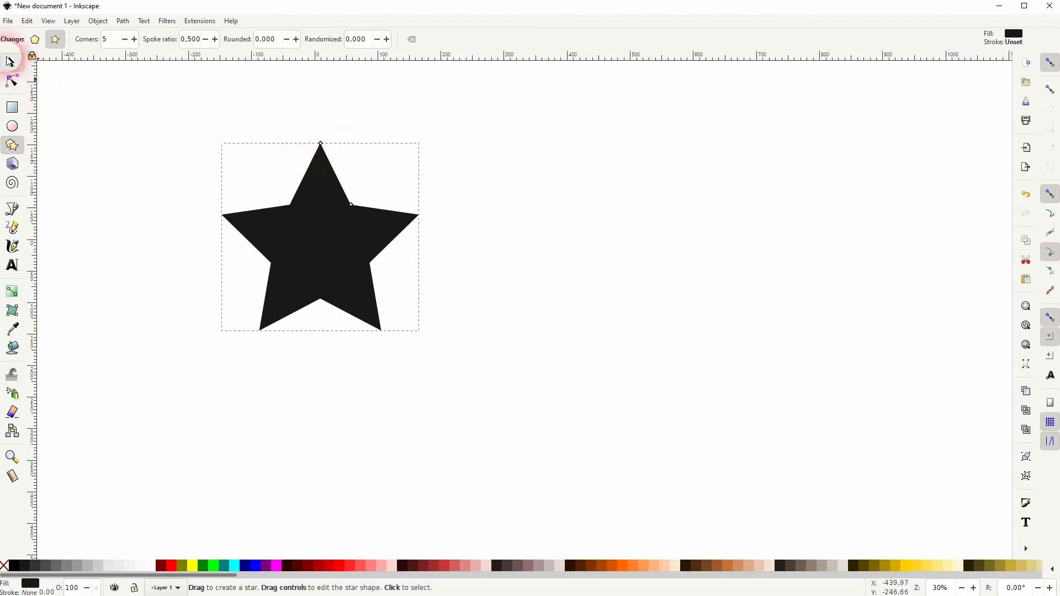
{"action": "left_click", "coordinate": [10, 62]}
{"action": "left_click_drag", "start_coordinate": [317, 217], "coordinate": [515, 291]}
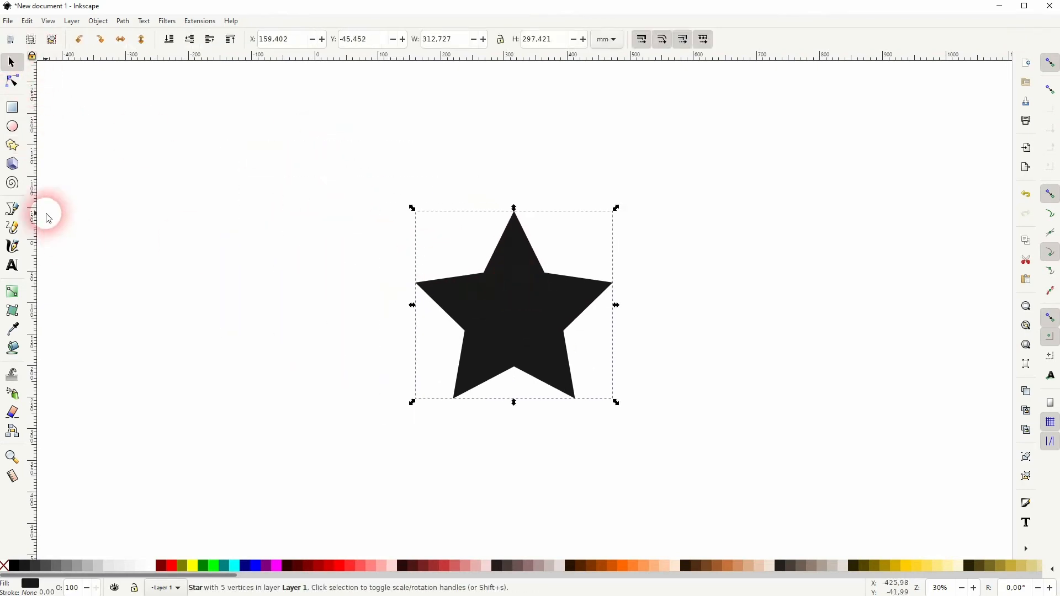
Place a horizontal guide through the tip of the star's left arm
{"action": "left_click", "coordinate": [12, 146]}
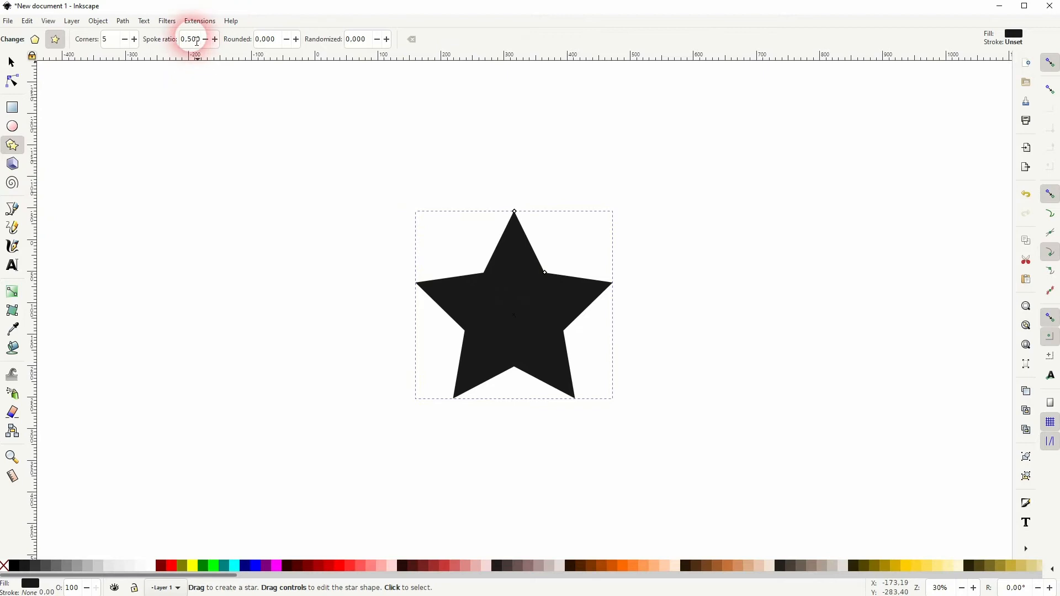
{"action": "left_click_drag", "start_coordinate": [539, 62], "coordinate": [416, 285]}
{"action": "scroll", "coordinate": [415, 285], "scroll_direction": "up", "scroll_amount": 4}
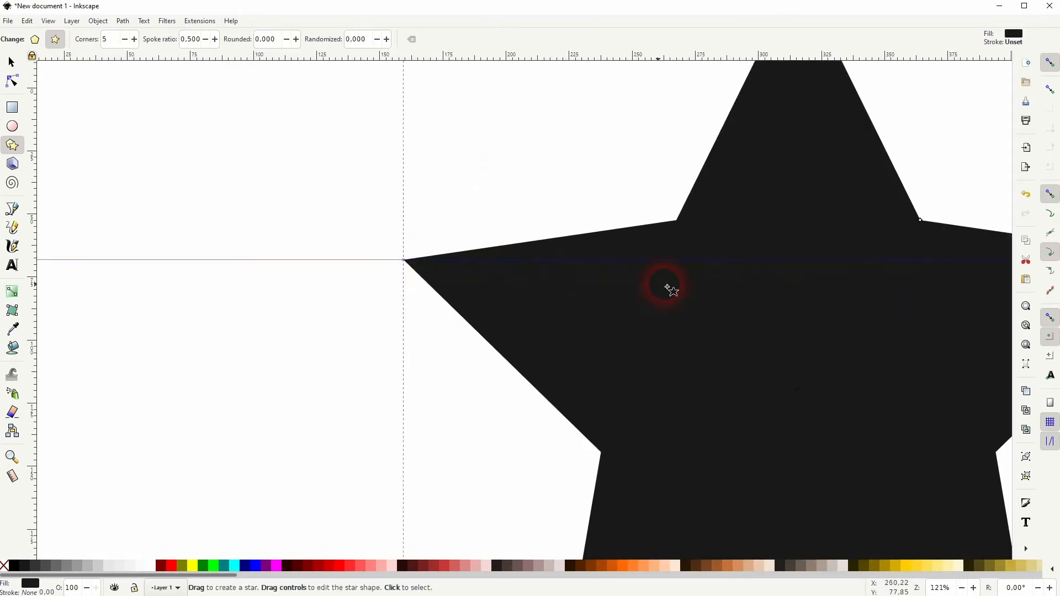
{"action": "left_click_drag", "start_coordinate": [794, 306], "coordinate": [543, 343]}
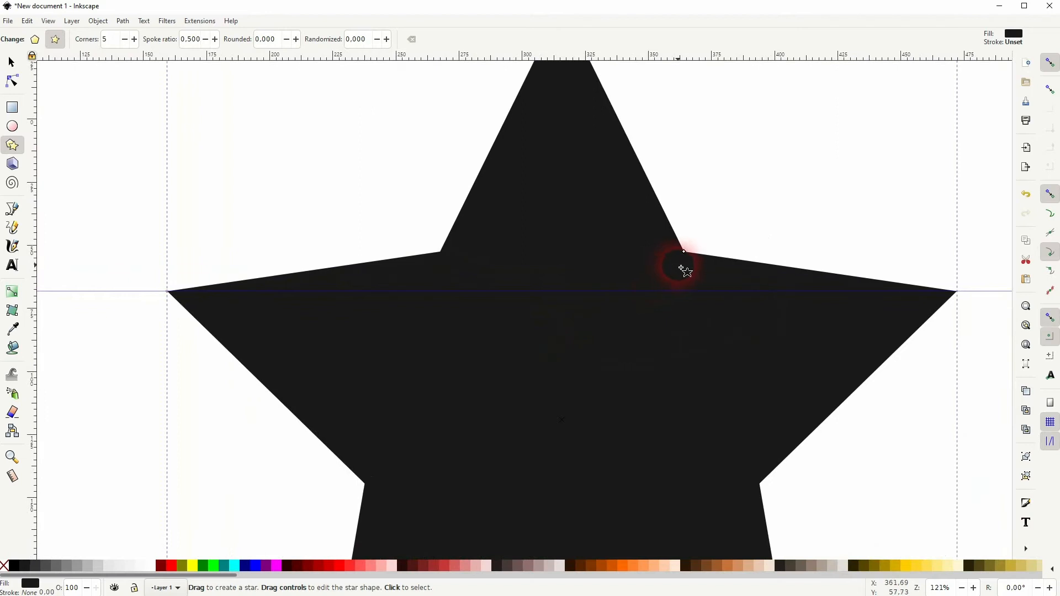
Adjust the star's inner corners to a spoke ratio of 0.383 so the upper edges of its side arms align with the guide
{"action": "left_click_drag", "start_coordinate": [687, 254], "coordinate": [661, 267]}
{"action": "left_click_drag", "start_coordinate": [185, 40], "coordinate": [207, 42]}
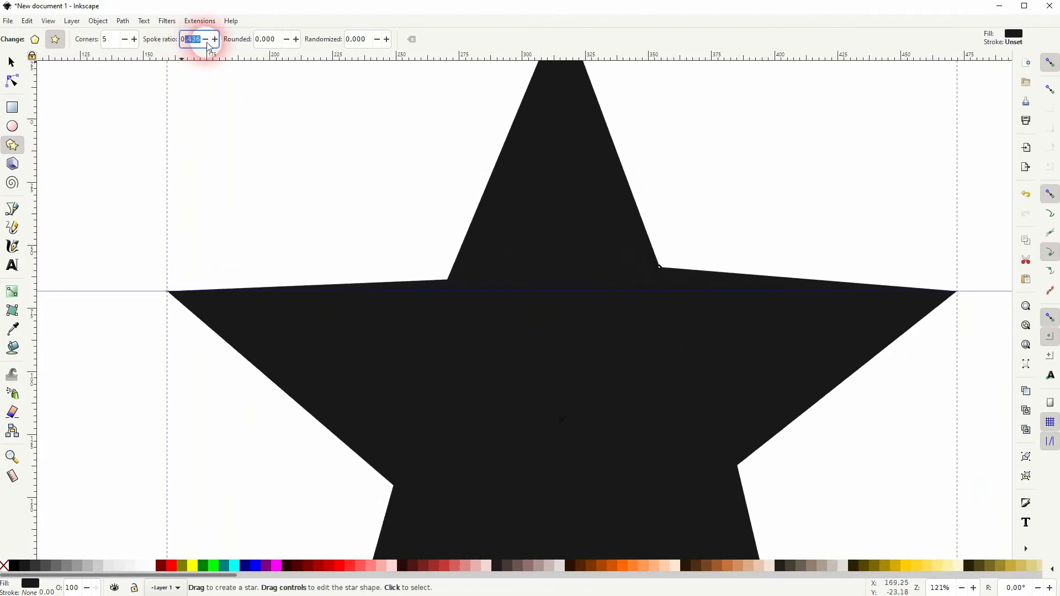
{"action": "left_click_drag", "start_coordinate": [659, 267], "coordinate": [493, 293]}
{"action": "scroll", "coordinate": [500, 297], "scroll_direction": "up", "scroll_amount": 3}
{"action": "left_click_drag", "start_coordinate": [954, 293], "coordinate": [822, 337]}
{"action": "scroll", "coordinate": [822, 337], "scroll_direction": "down", "scroll_amount": 4, "text": "ctrl"}
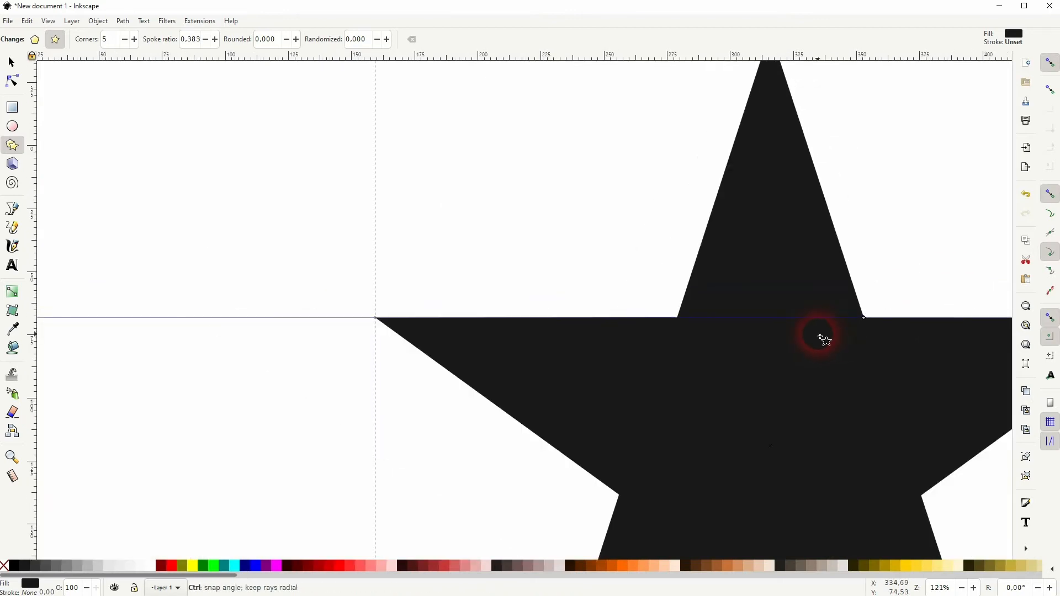
{"action": "left_click_drag", "start_coordinate": [864, 406], "coordinate": [627, 291]}
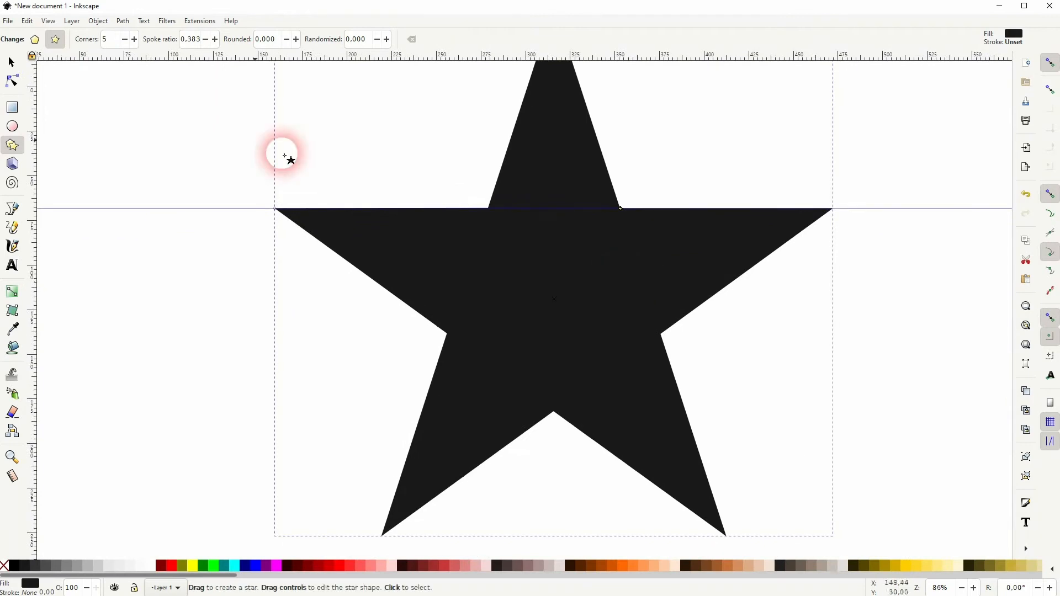
{"action": "left_click", "coordinate": [185, 39]}
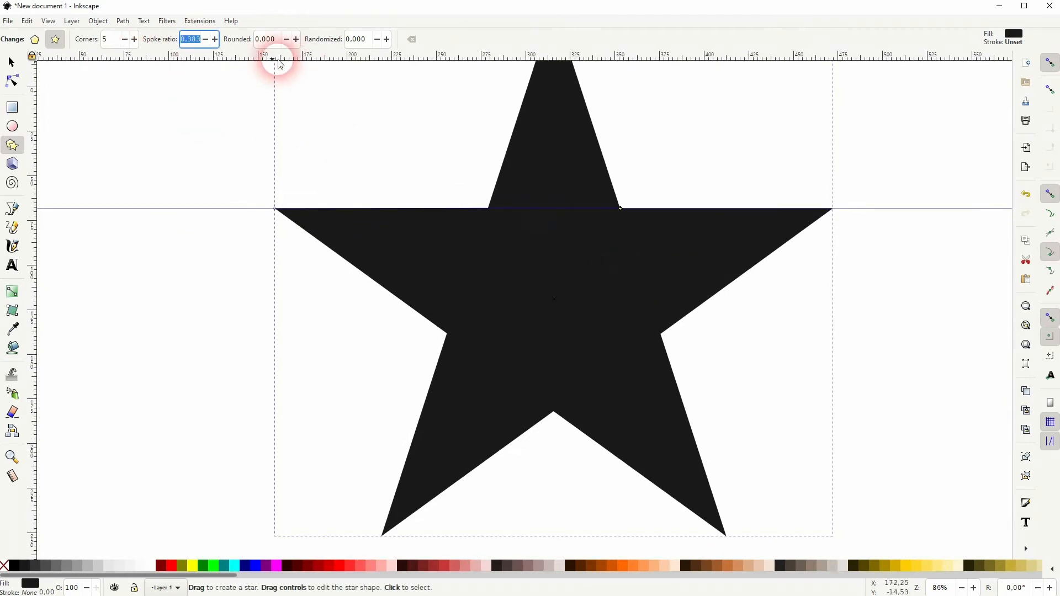
{"action": "left_click", "coordinate": [11, 62]}
{"action": "left_click", "coordinate": [230, 375]}
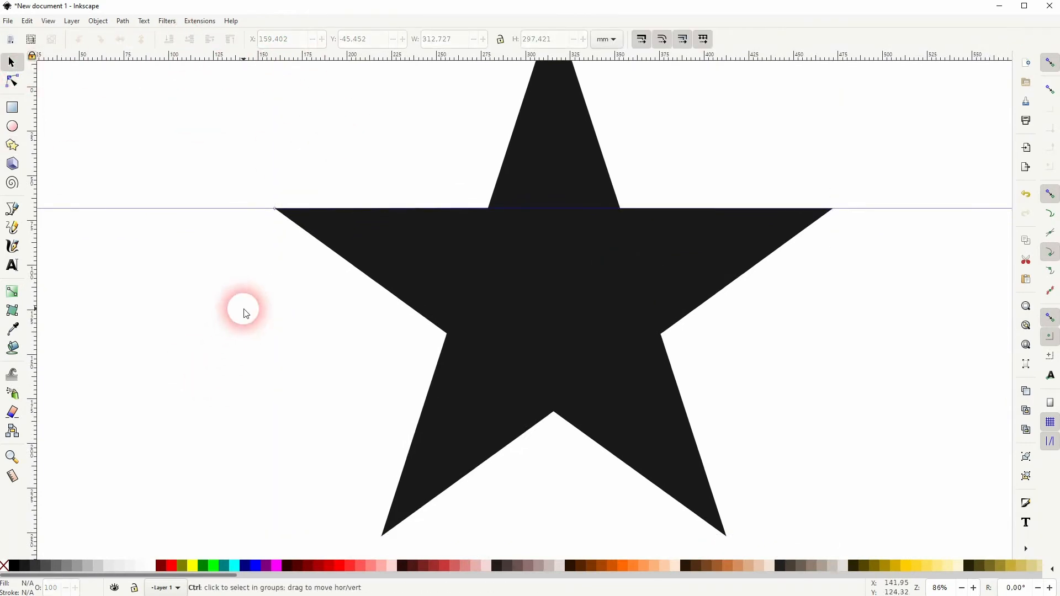
Draw an upright pentagon about 220 mm wide in the empty space left of the star and move it closer to the star
{"action": "scroll", "coordinate": [246, 313], "scroll_direction": "down", "scroll_amount": 1, "text": "ctrl"}
{"action": "left_click_drag", "start_coordinate": [213, 298], "coordinate": [473, 315]}
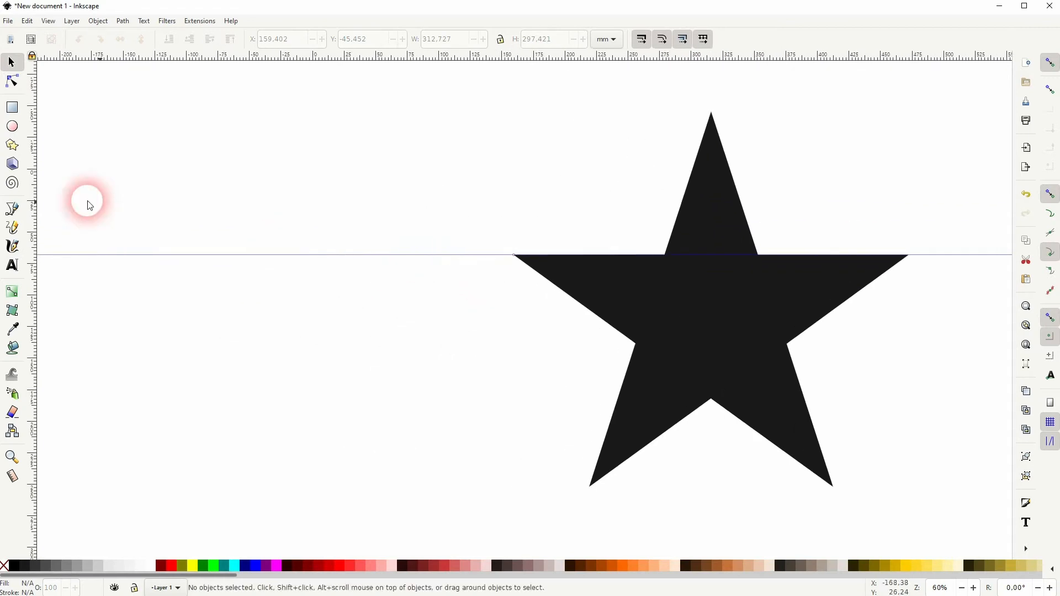
{"action": "left_click", "coordinate": [19, 145]}
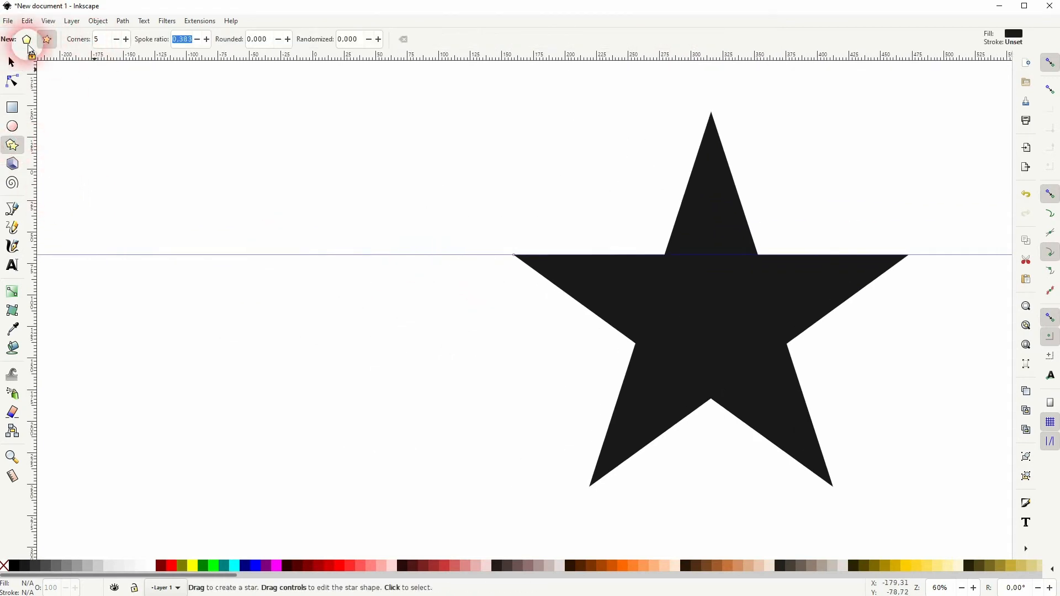
{"action": "left_click", "coordinate": [26, 39]}
{"action": "left_click_drag", "start_coordinate": [178, 269], "coordinate": [184, 125]}
{"action": "left_click", "coordinate": [11, 62]}
{"action": "left_click_drag", "start_coordinate": [220, 197], "coordinate": [363, 212]}
Make a smaller dark red copy of the star, about 167 mm wide, and snap its top point to the pentagon's apex
{"action": "left_click", "coordinate": [694, 322]}
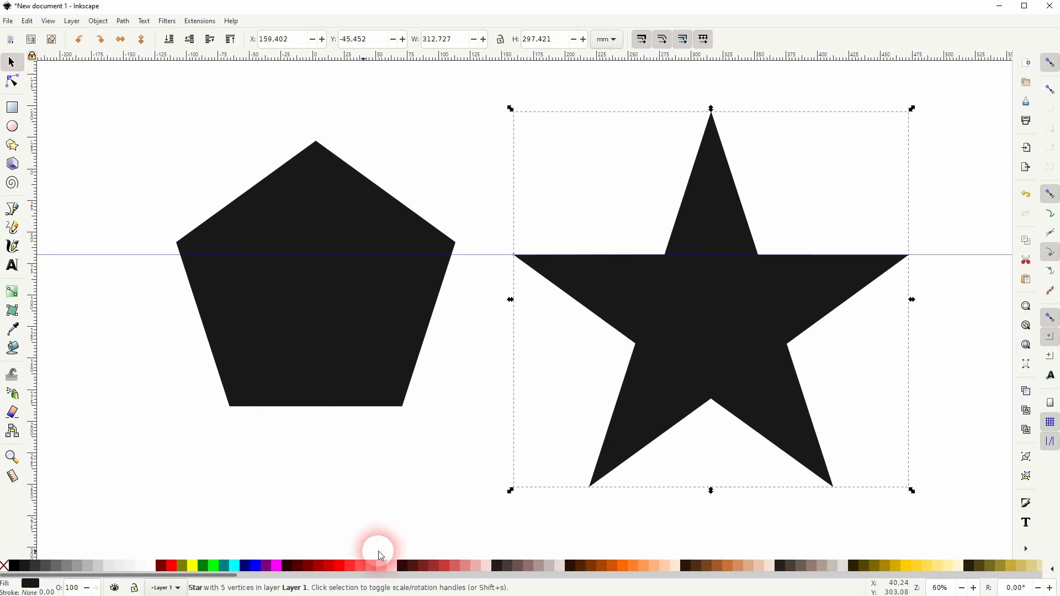
{"action": "left_click", "coordinate": [171, 566]}
{"action": "left_click_drag", "start_coordinate": [911, 301], "coordinate": [820, 309]}
{"action": "left_click_drag", "start_coordinate": [713, 319], "coordinate": [317, 237]}
{"action": "left_click_drag", "start_coordinate": [311, 164], "coordinate": [314, 173]}
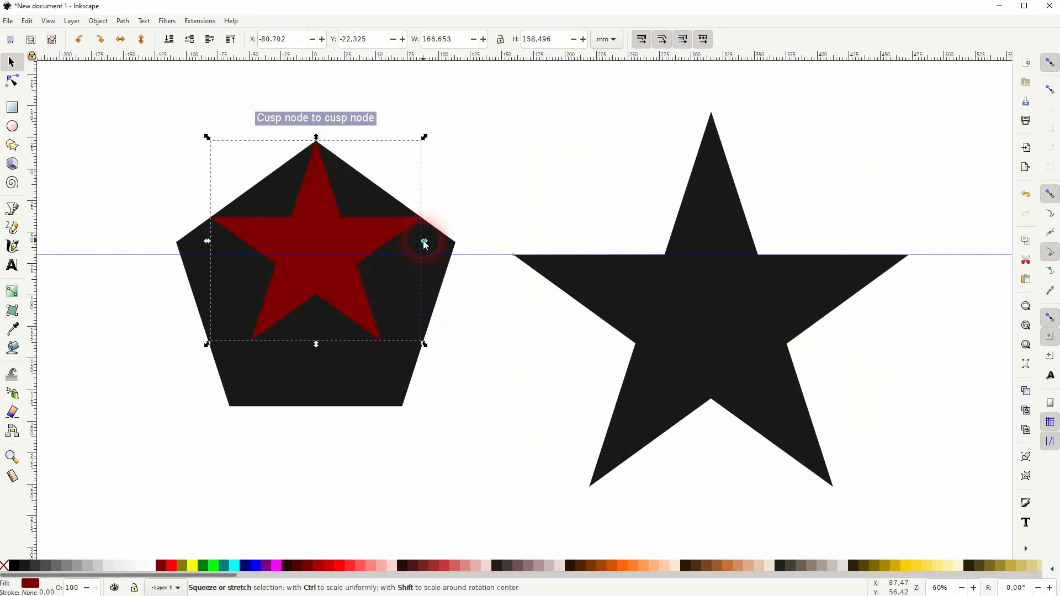
Scale the red star to fit the pentagon's corners at about 219 by 211 mm, disabling snapping for the width adjustment and re-enabling it
{"action": "left_click_drag", "start_coordinate": [318, 344], "coordinate": [316, 412]}
{"action": "left_click", "coordinate": [1050, 64]}
{"action": "left_click_drag", "start_coordinate": [425, 275], "coordinate": [461, 274]}
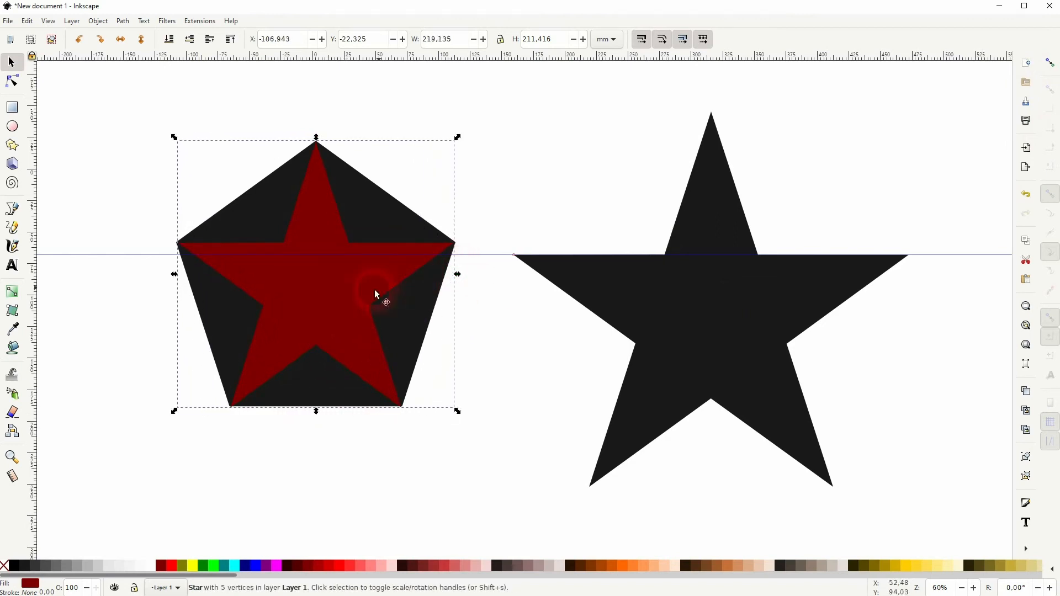
{"action": "left_click", "coordinate": [553, 174]}
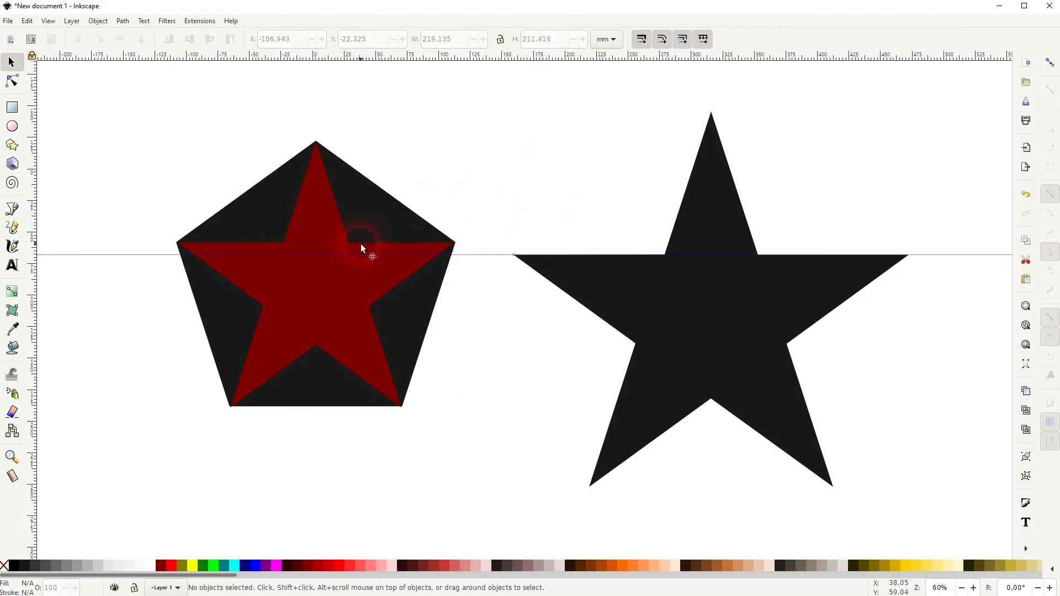
{"action": "left_click", "coordinate": [1049, 64]}
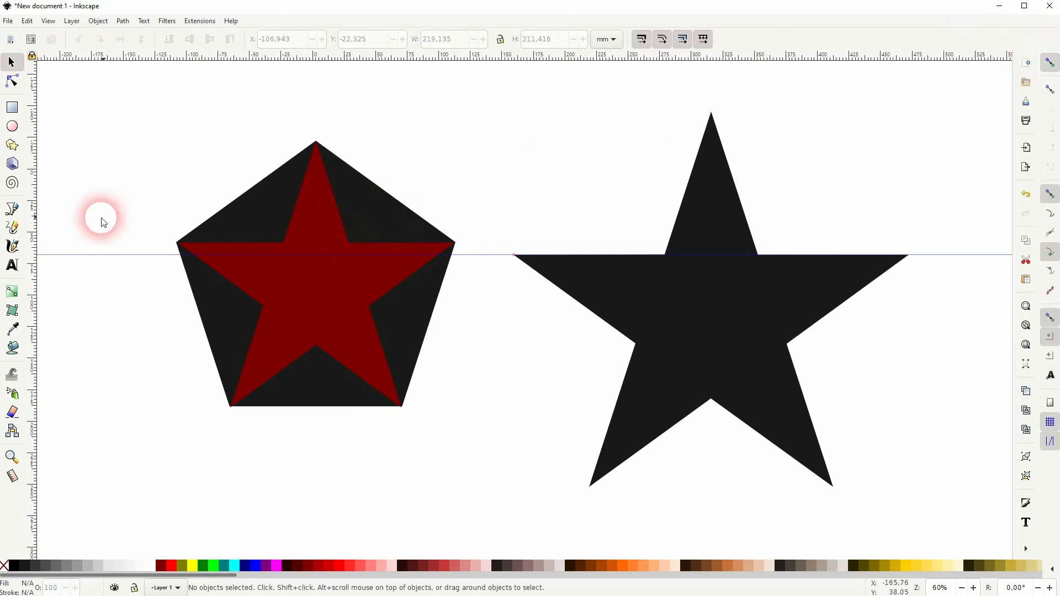
Draw a closed five-pointed star path with the Pen tool by joining the pentagon's non-adjacent corners, starting and ending at its apex
{"action": "left_click", "coordinate": [12, 208]}
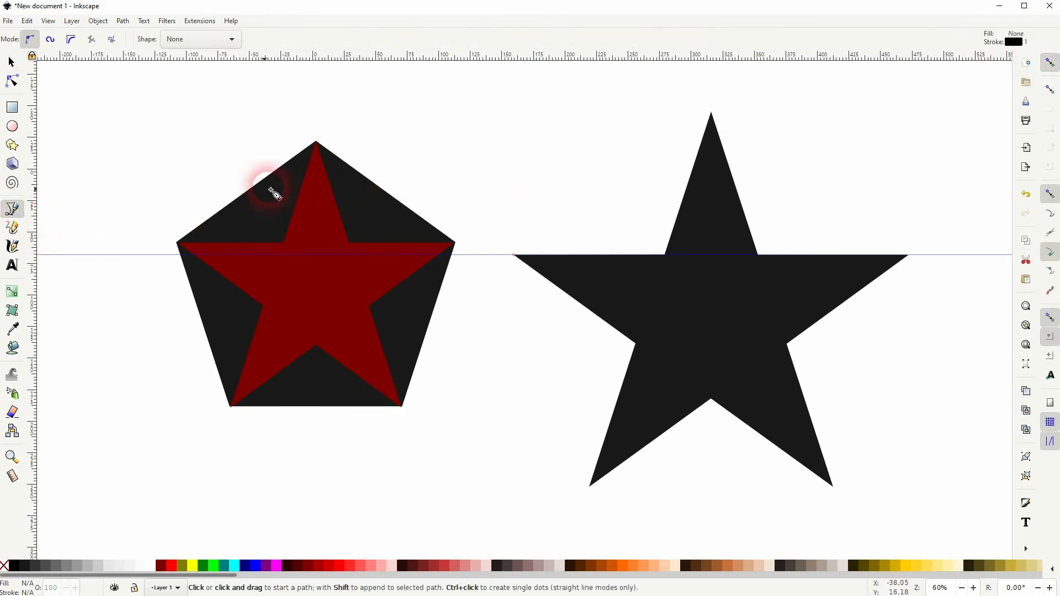
{"action": "left_click", "coordinate": [317, 143]}
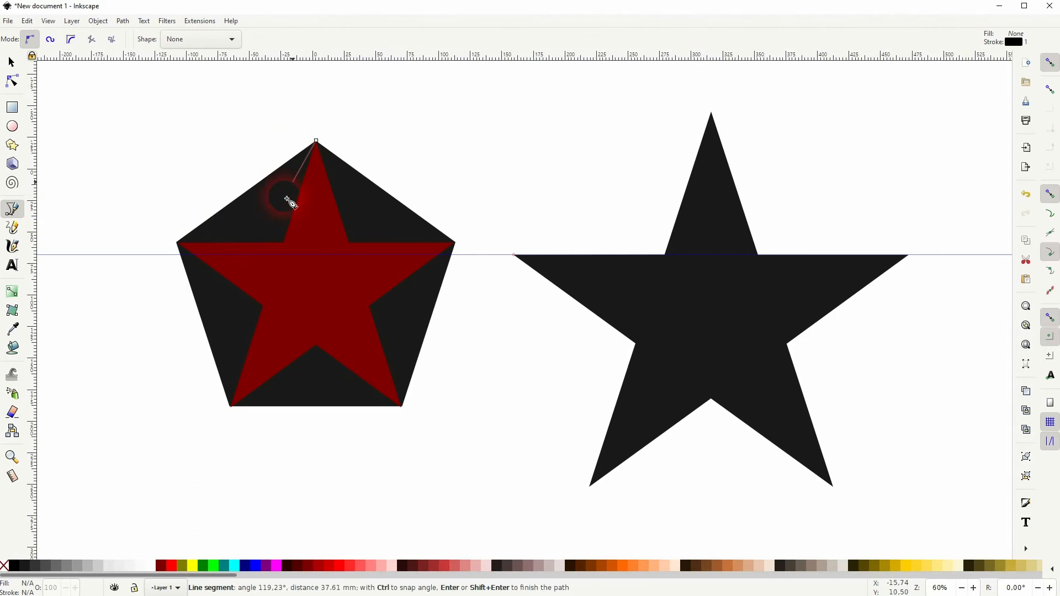
{"action": "left_click", "coordinate": [230, 408]}
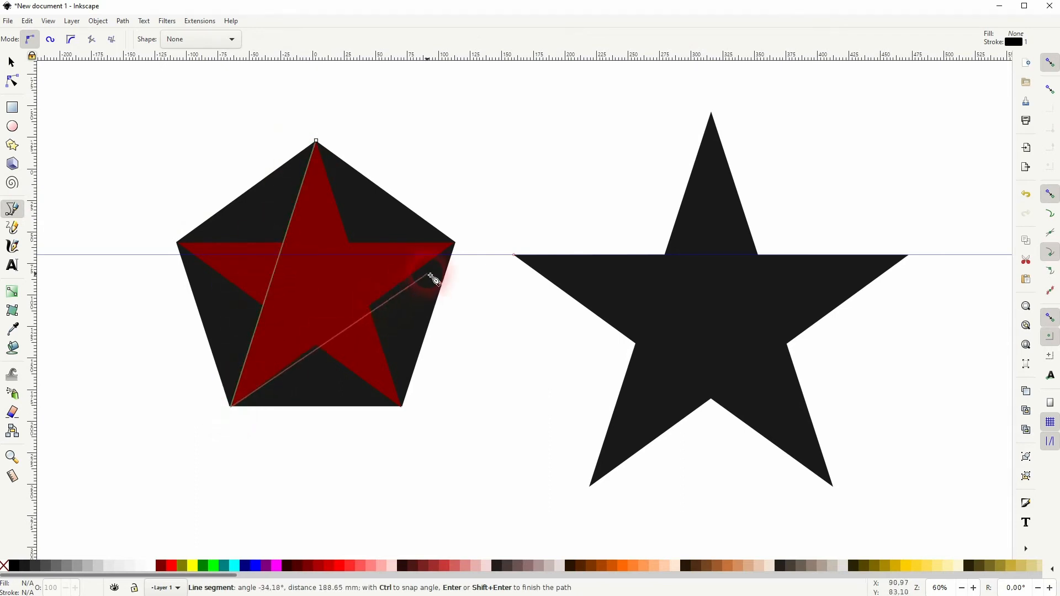
{"action": "left_click", "coordinate": [457, 243]}
{"action": "left_click", "coordinate": [177, 243]}
{"action": "left_click", "coordinate": [401, 408]}
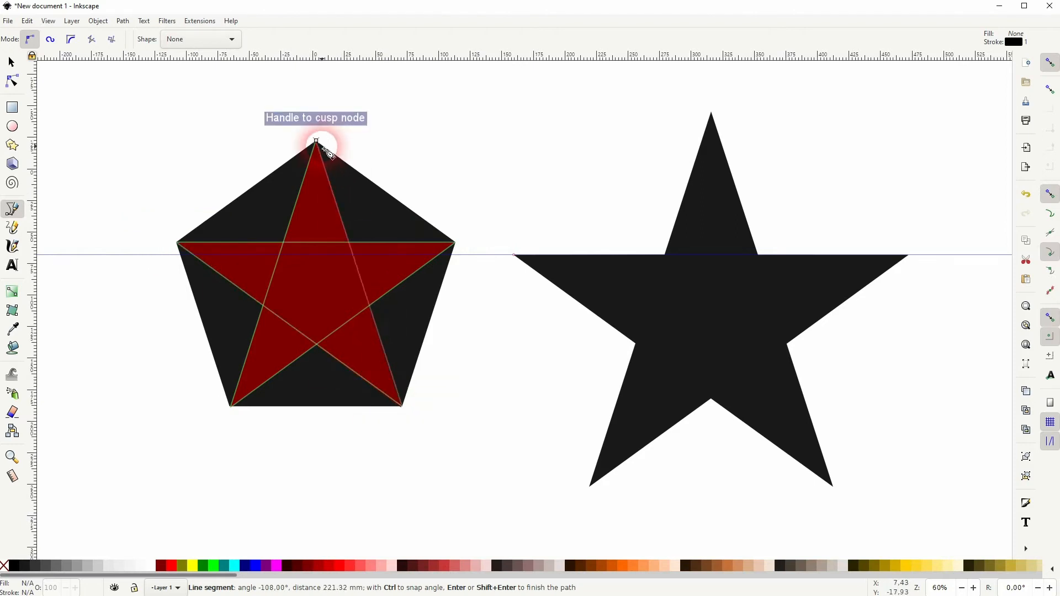
{"action": "left_click", "coordinate": [317, 142]}
Move the red star down and to the right of its place on the pentagon and fill the pen-drawn star with blue
{"action": "left_click", "coordinate": [12, 62]}
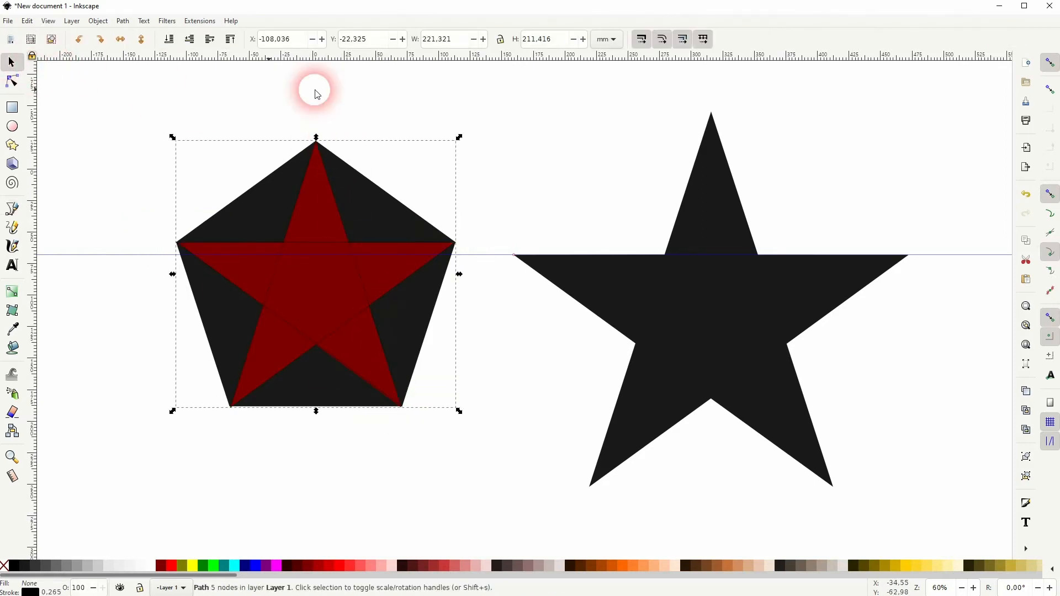
{"action": "left_click_drag", "start_coordinate": [349, 303], "coordinate": [402, 393]}
{"action": "left_click", "coordinate": [551, 422]}
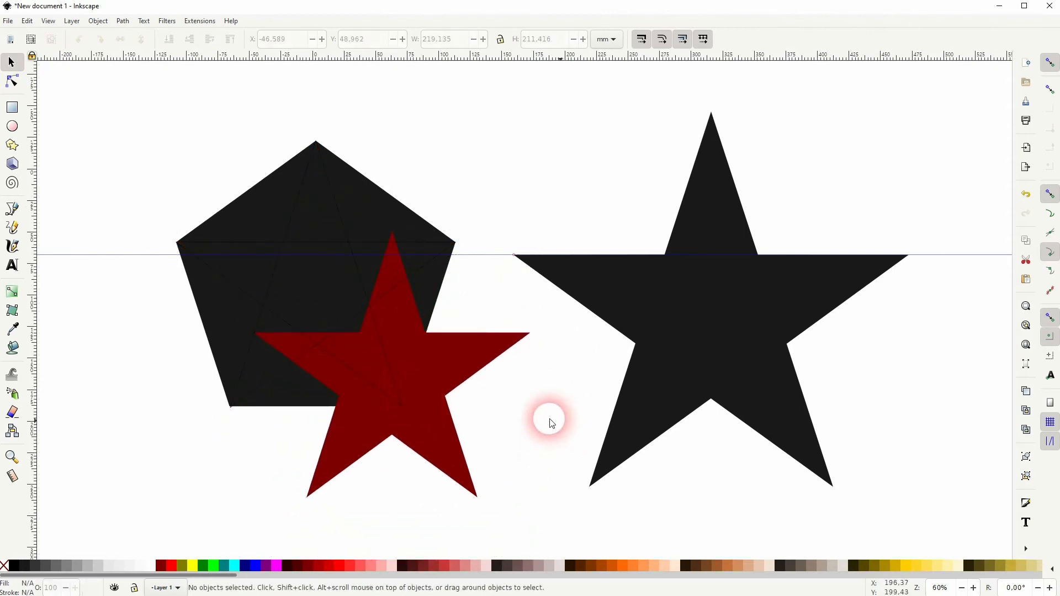
{"action": "left_click", "coordinate": [388, 370]}
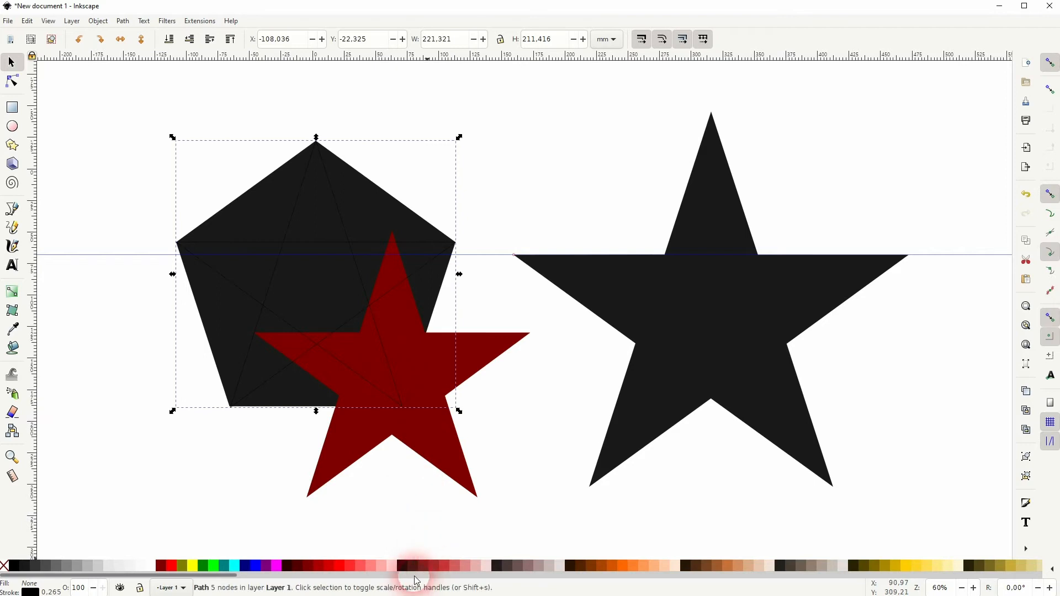
{"action": "left_click", "coordinate": [532, 420]}
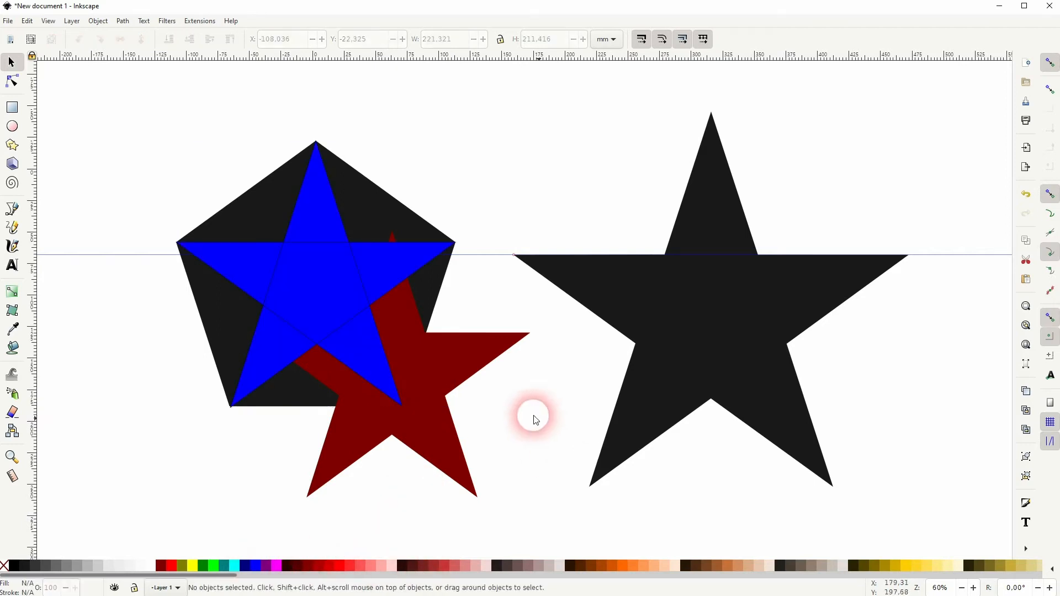
Delete the dark red star and the black pentagon, moving the blue star up and slightly to the left in between
{"action": "left_click", "coordinate": [442, 397]}
{"action": "key", "text": "Delete"}
{"action": "left_click_drag", "start_coordinate": [280, 305], "coordinate": [330, 260]}
{"action": "left_click", "coordinate": [330, 325]}
{"action": "key", "text": "Delete"}
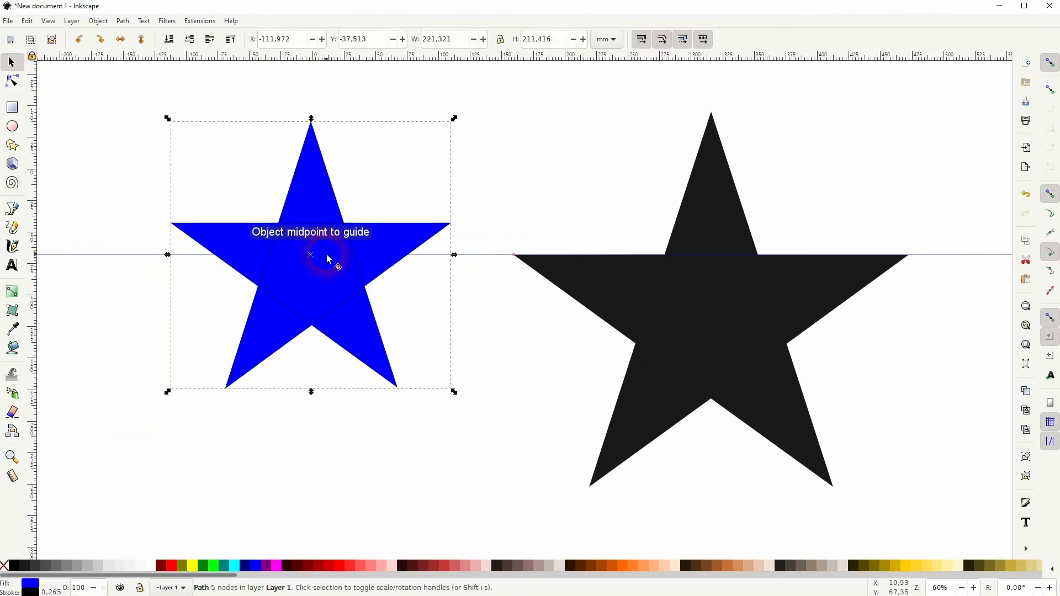
Remove the outline from the blue star and delete that star
{"action": "left_click", "coordinate": [4, 565], "text": "shift"}
{"action": "left_click", "coordinate": [722, 304]}
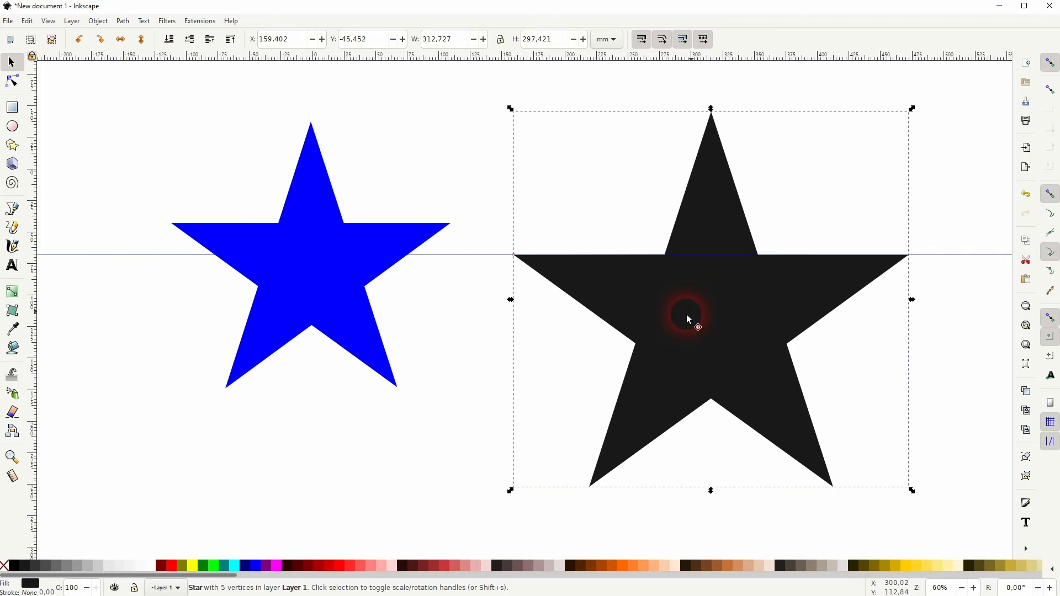
{"action": "left_click", "coordinate": [325, 280]}
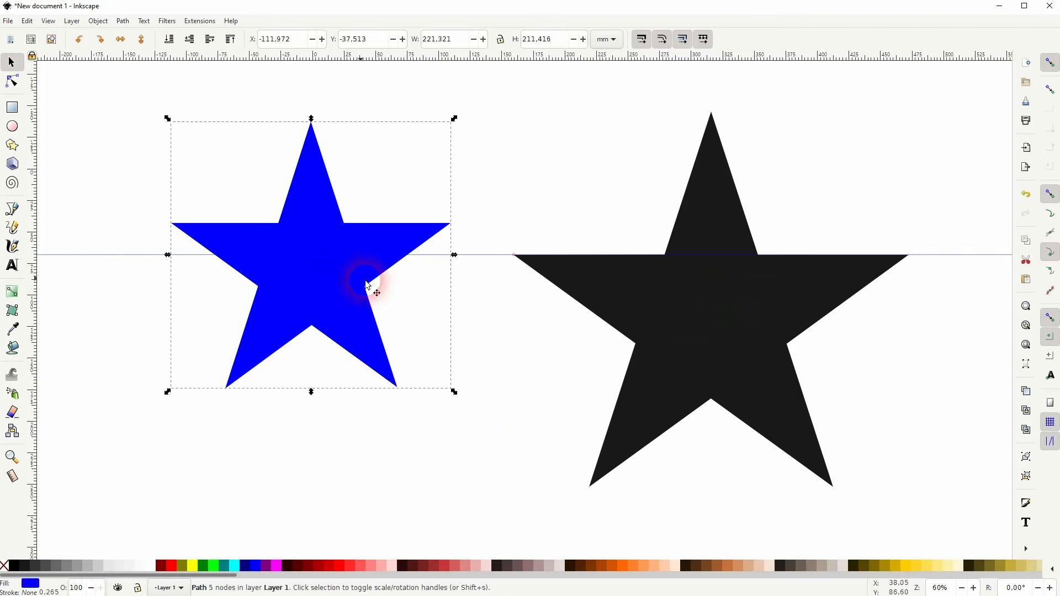
{"action": "key", "text": "Delete"}
Add a horizontal guide through the centre of the remaining black star
{"action": "left_click", "coordinate": [761, 325]}
{"action": "key", "text": "space"}
{"action": "left_click_drag", "start_coordinate": [704, 335], "coordinate": [623, 326]}
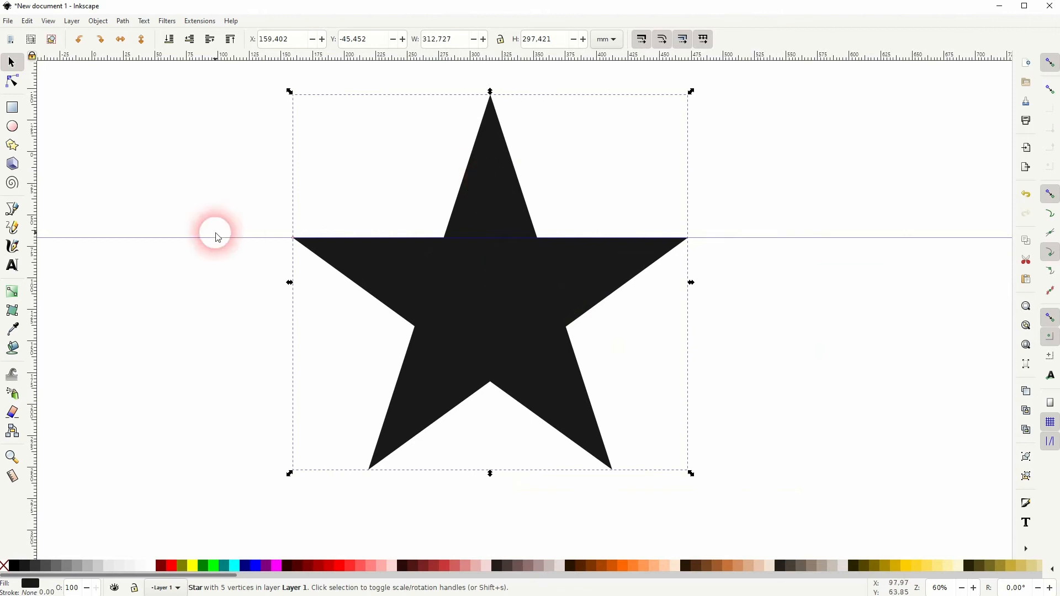
{"action": "left_click_drag", "start_coordinate": [516, 54], "coordinate": [492, 305]}
{"action": "left_click", "coordinate": [769, 367]}
Fill the black star with dark red and deselect it
{"action": "left_click", "coordinate": [552, 400]}
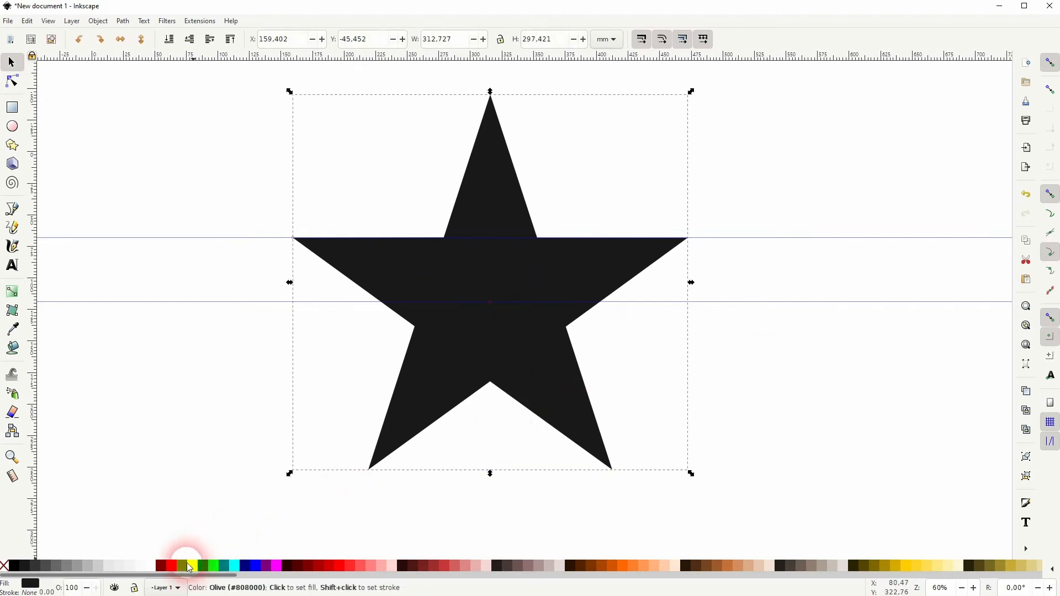
{"action": "left_click", "coordinate": [161, 565]}
{"action": "left_click", "coordinate": [235, 505]}
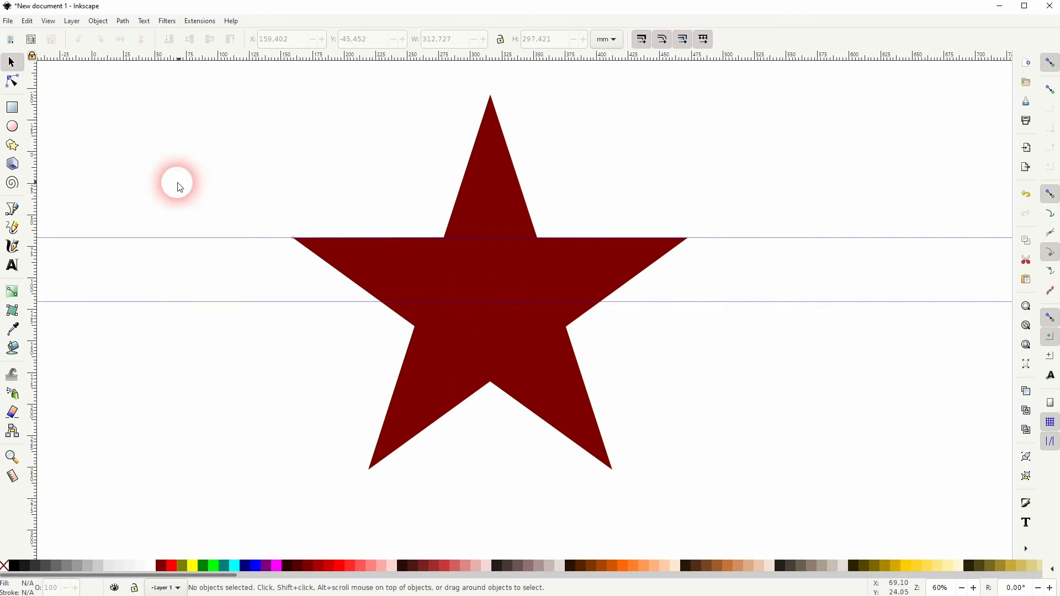
Draw a closed Pen triangle from the star's centre over the right half of its top point and fill it black without an outline
{"action": "left_click", "coordinate": [12, 209]}
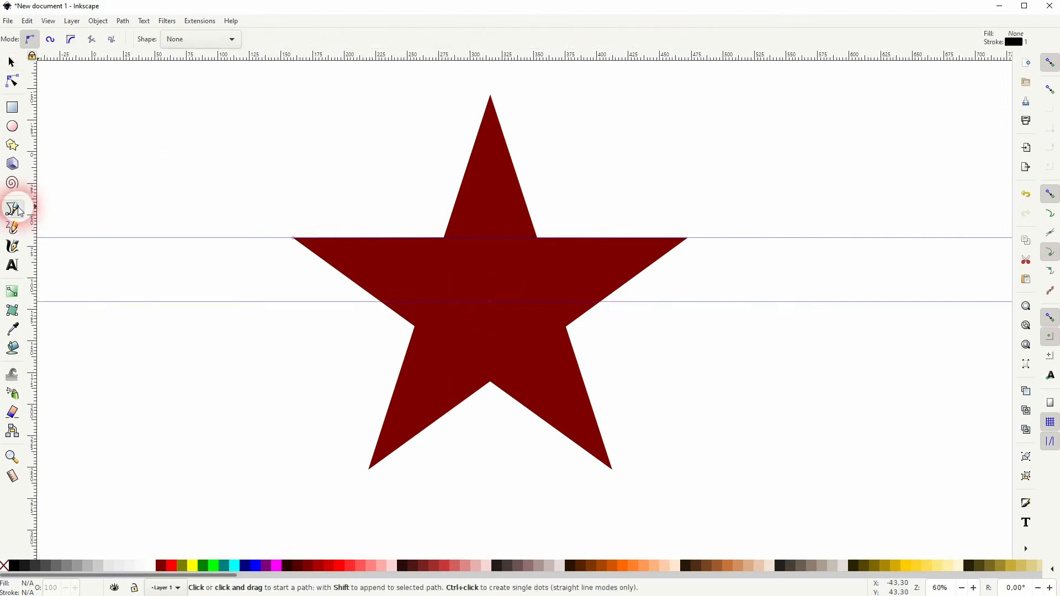
{"action": "left_click", "coordinate": [496, 311]}
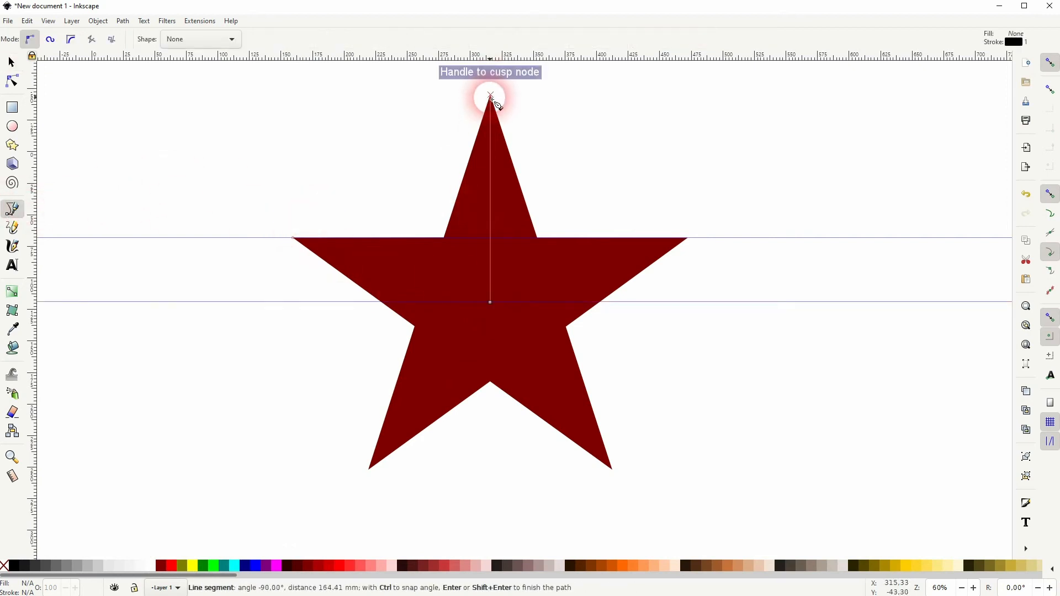
{"action": "left_click", "coordinate": [491, 96]}
{"action": "left_click", "coordinate": [537, 239]}
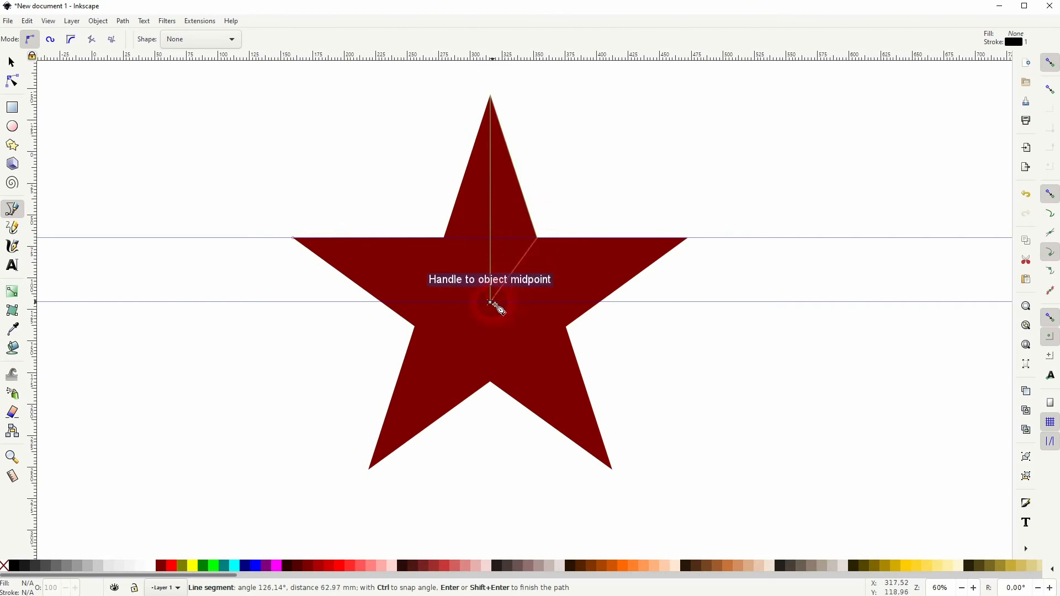
{"action": "left_click", "coordinate": [494, 309]}
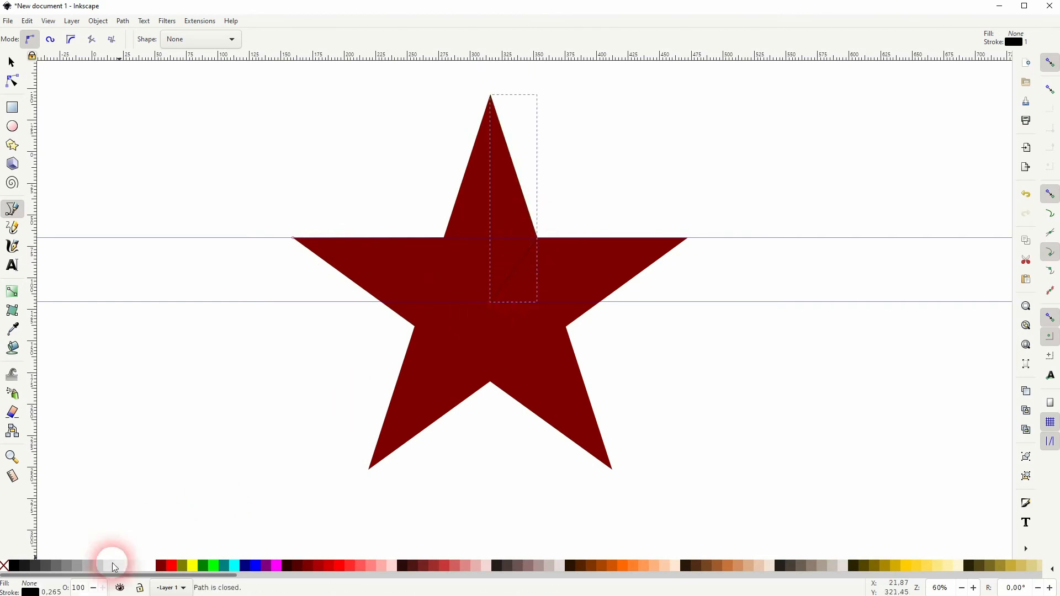
{"action": "left_click", "coordinate": [18, 569]}
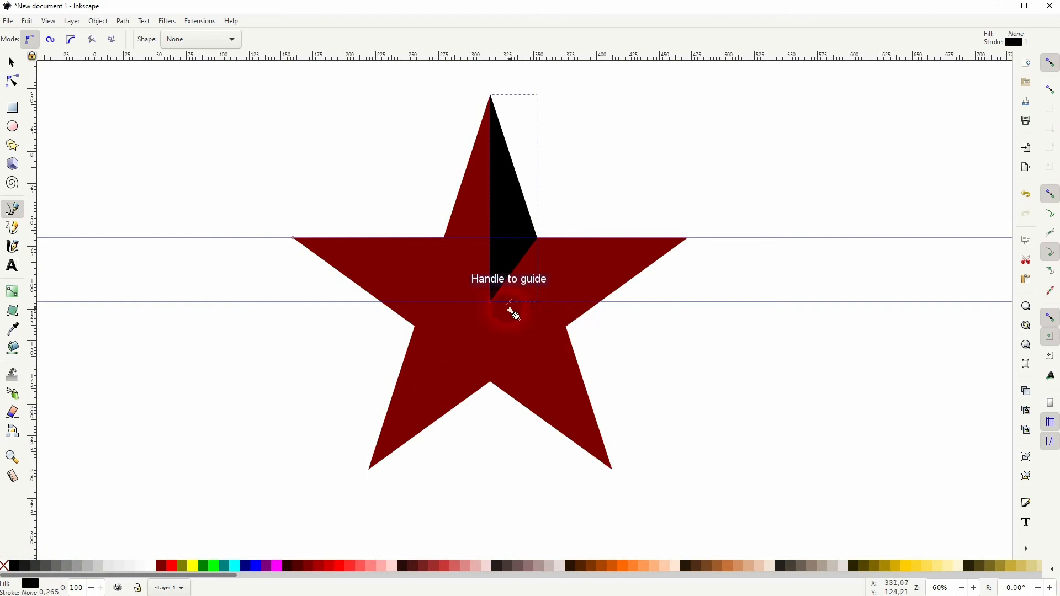
Draw a closed Pen triangle from the centre over the lower half of the star's right point and fill it black without an outline
{"action": "left_click", "coordinate": [492, 305]}
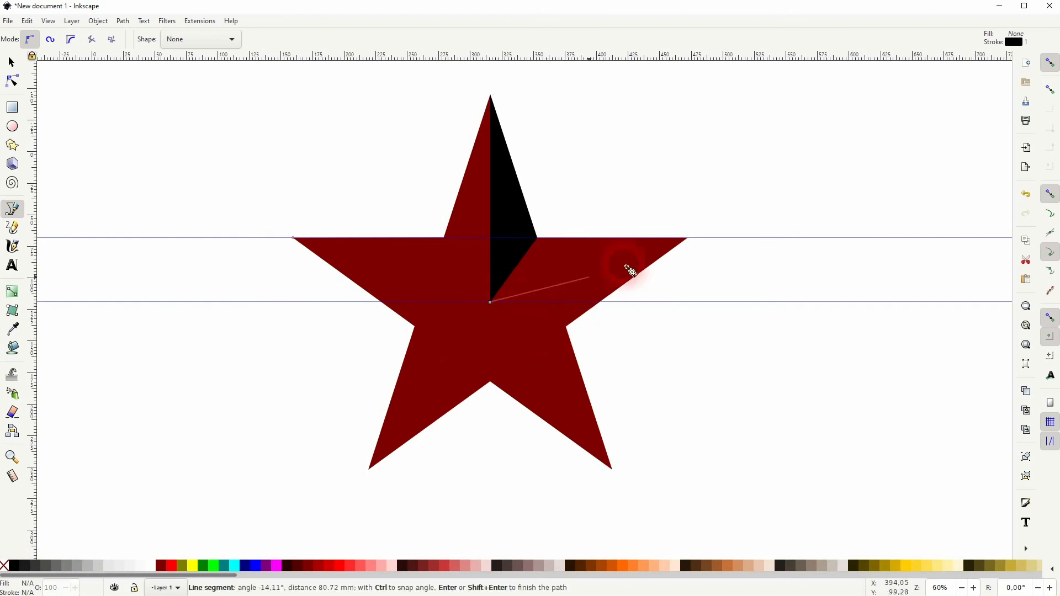
{"action": "left_click", "coordinate": [686, 240]}
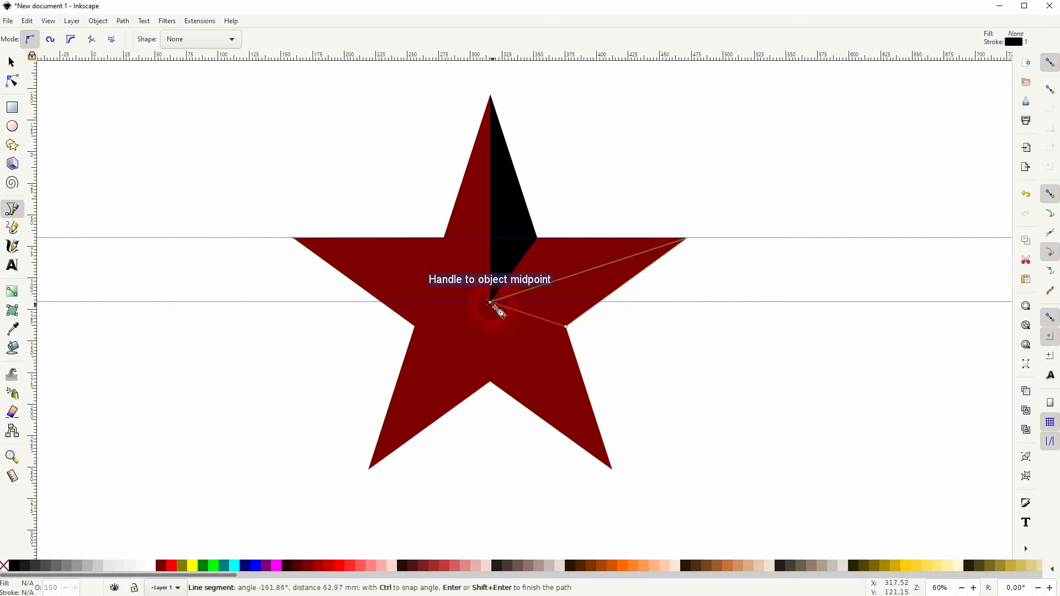
{"action": "left_click", "coordinate": [492, 304]}
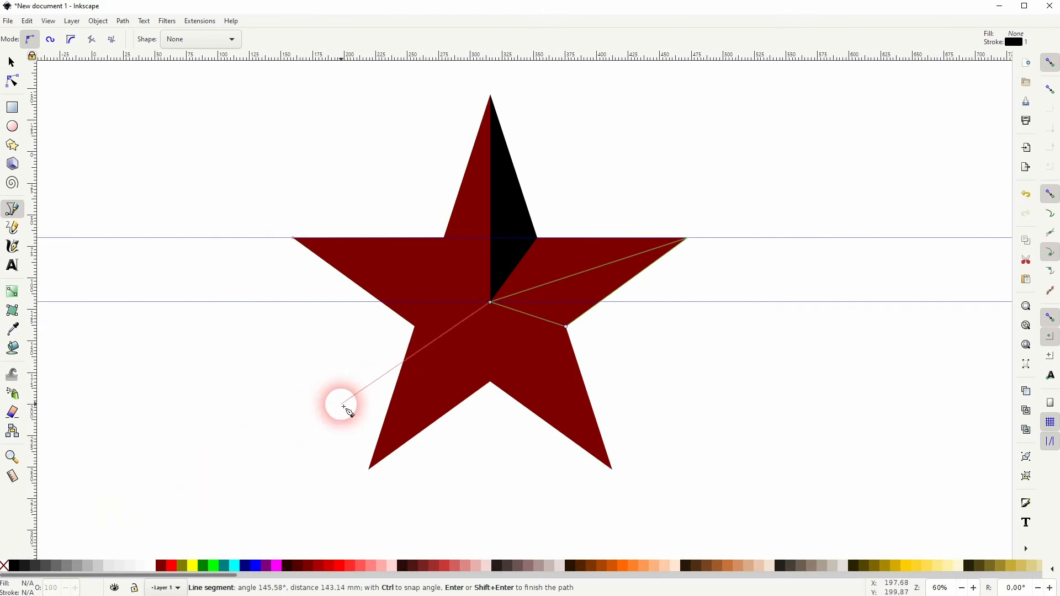
{"action": "left_click", "coordinate": [492, 304]}
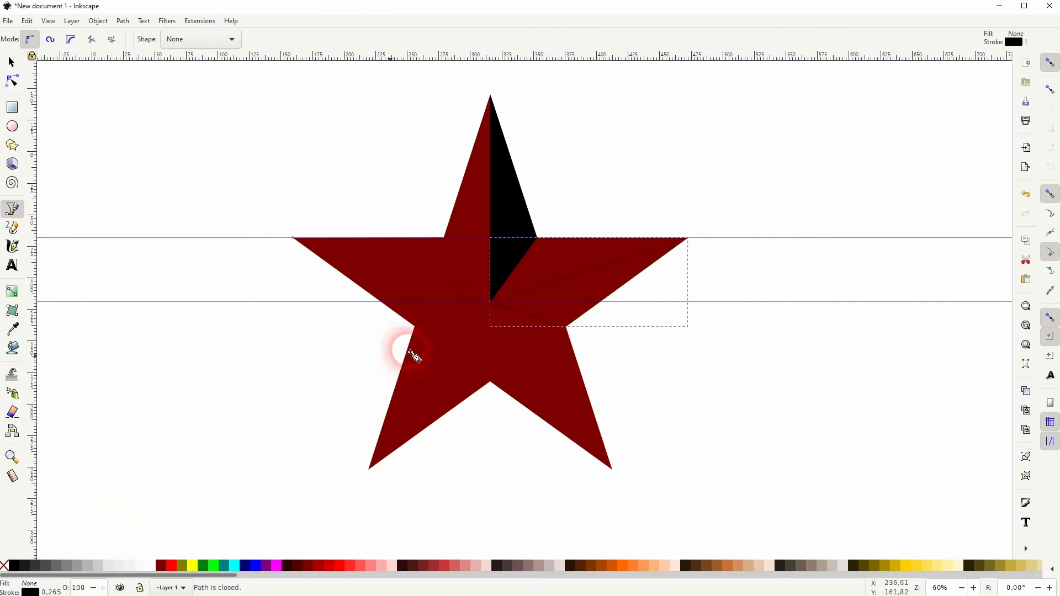
{"action": "left_click", "coordinate": [18, 567]}
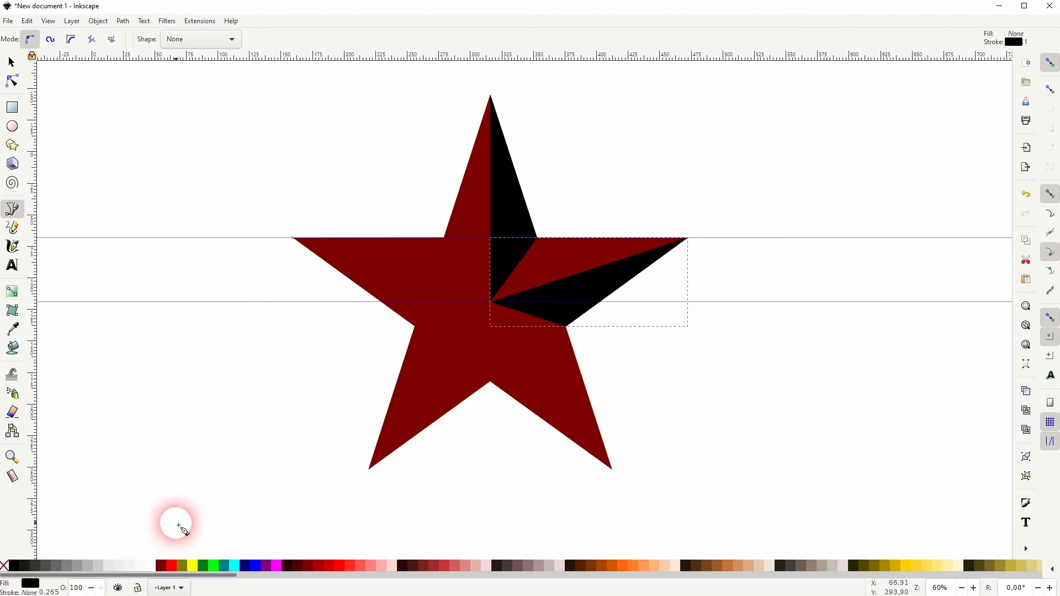
Draw a closed Pen triangle joining the centre, the lower-right tip and the bottom inner corner, and fill it black without an outline
{"action": "left_click", "coordinate": [492, 303]}
{"action": "left_click", "coordinate": [611, 469]}
{"action": "left_click", "coordinate": [501, 389]}
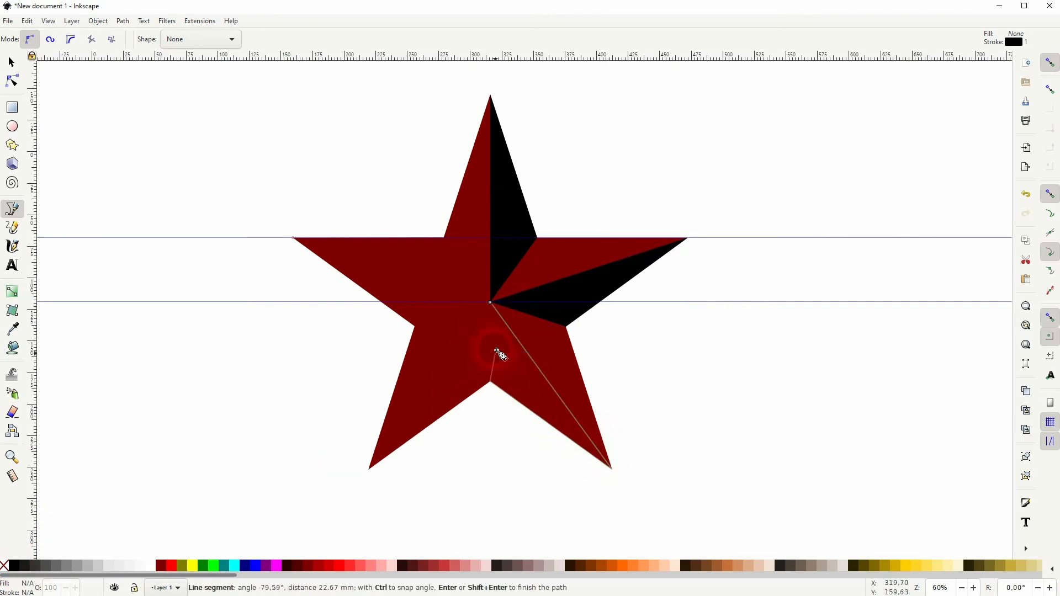
{"action": "left_click", "coordinate": [492, 304]}
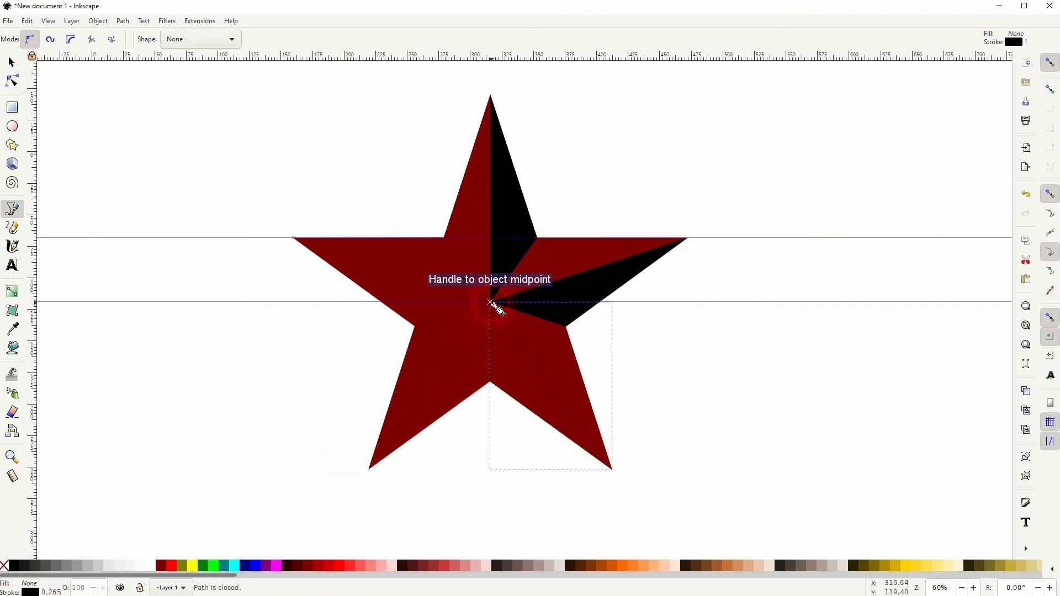
{"action": "left_click", "coordinate": [17, 567]}
Draw a closed Pen triangle joining the centre, the lower-left tip and the left inner corner, and fill it black without an outline
{"action": "left_click", "coordinate": [492, 305]}
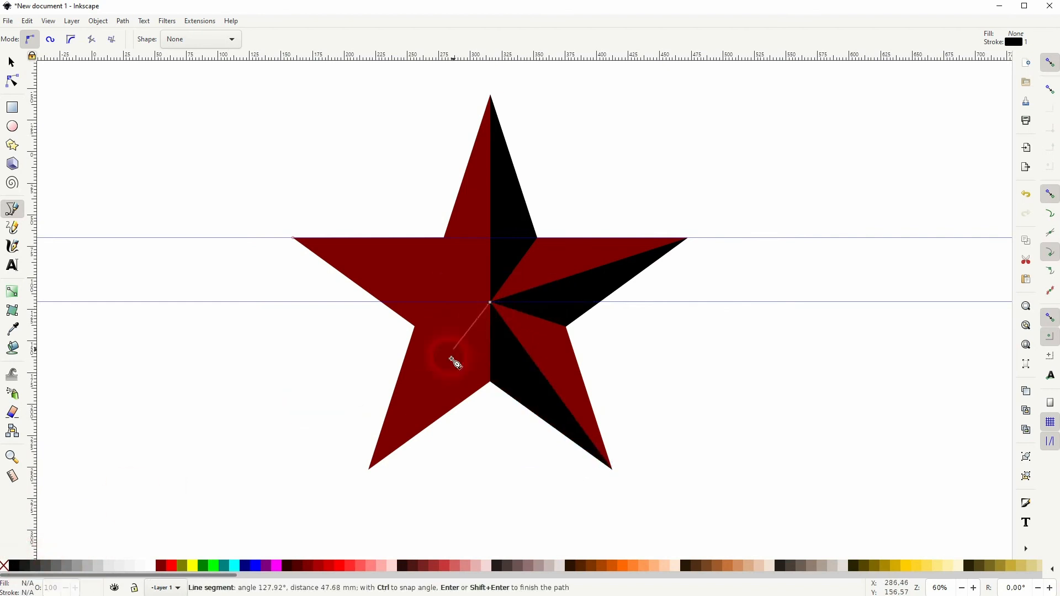
{"action": "left_click", "coordinate": [368, 469]}
{"action": "left_click", "coordinate": [417, 331]}
{"action": "left_click", "coordinate": [492, 305]}
{"action": "left_click", "coordinate": [7, 569]}
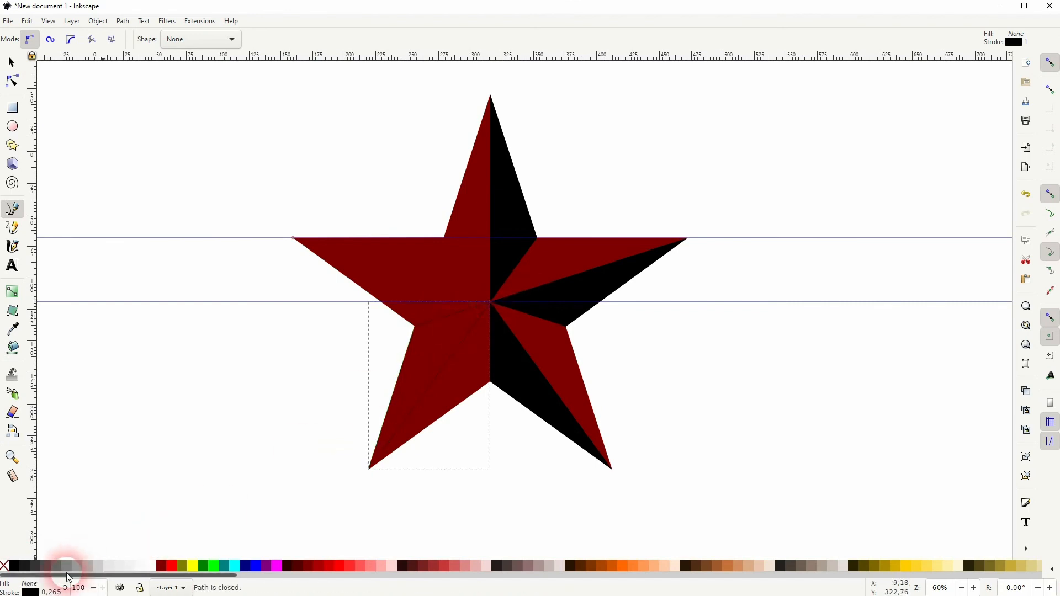
{"action": "left_click", "coordinate": [14, 567]}
{"action": "left_click", "coordinate": [4, 567], "text": "shift"}
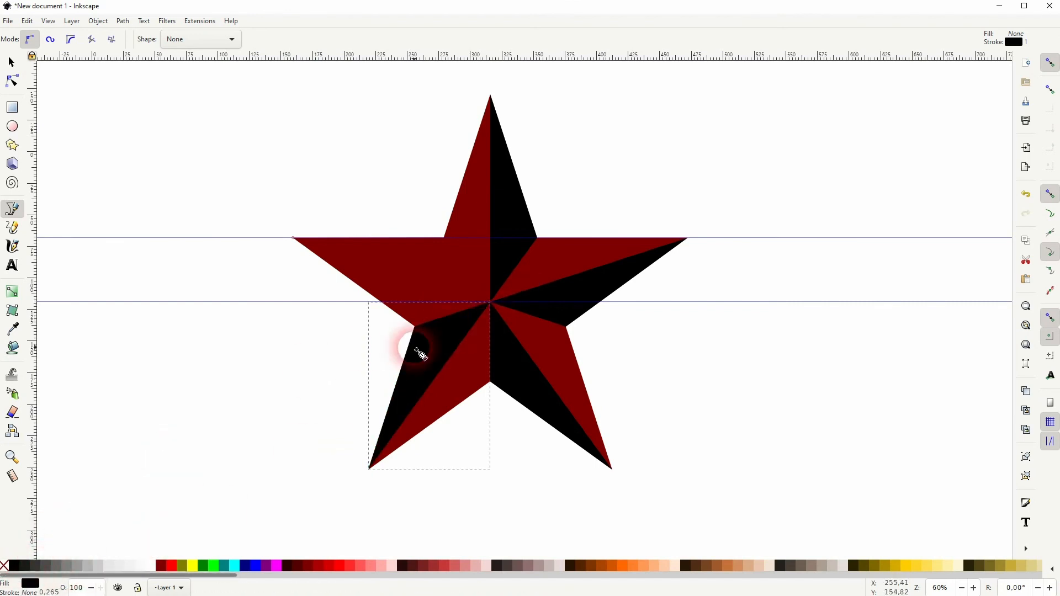
Draw a closed Pen triangle from the centre over the upper half of the star's left point and fill it black without an outline
{"action": "left_click", "coordinate": [491, 303]}
{"action": "left_click", "coordinate": [303, 238]}
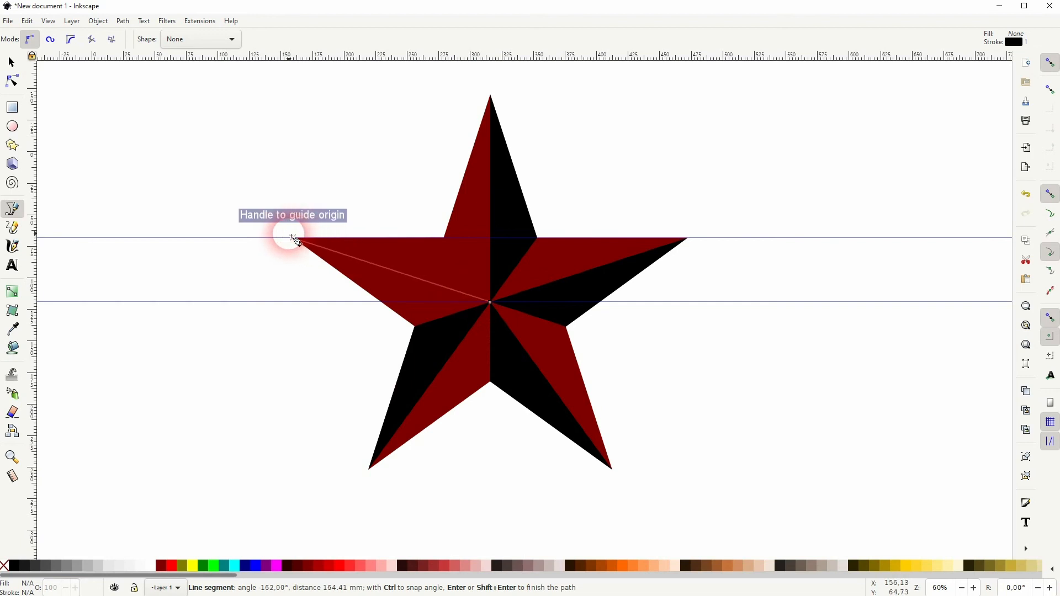
{"action": "left_click", "coordinate": [446, 238]}
{"action": "left_click", "coordinate": [491, 302]}
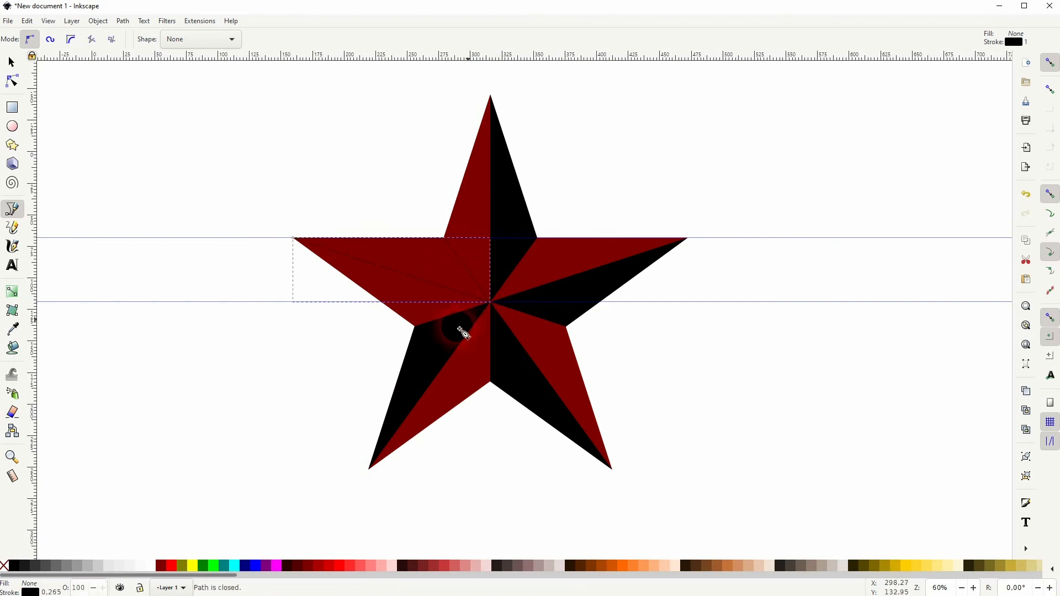
{"action": "left_click", "coordinate": [13, 566]}
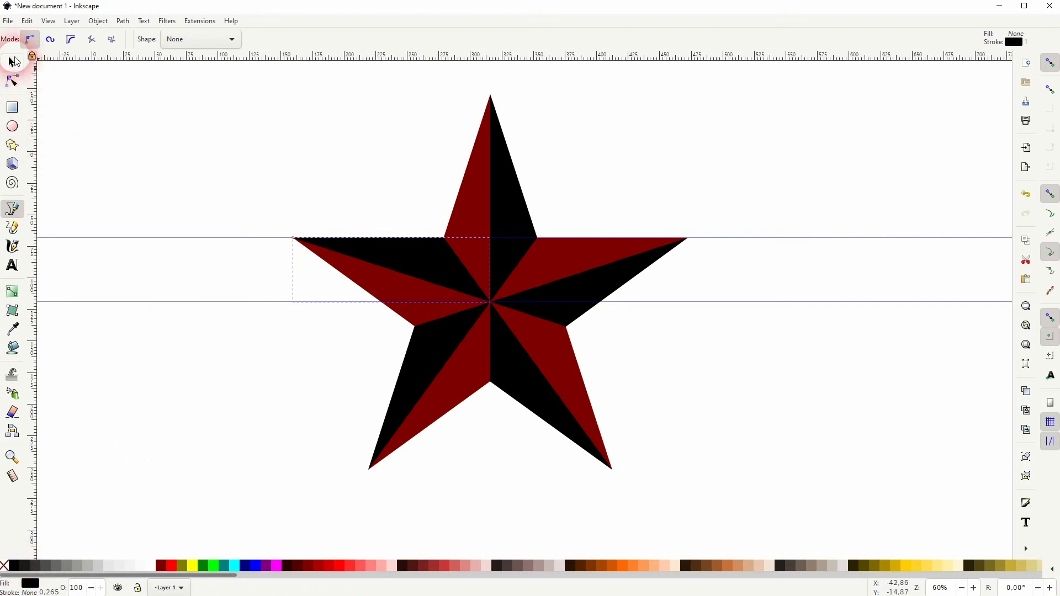
Select the five black triangles together and group them
{"action": "left_click", "coordinate": [13, 62]}
{"action": "left_click", "coordinate": [303, 405]}
{"action": "left_click", "coordinate": [494, 233]}
{"action": "left_click", "coordinate": [513, 213], "text": "shift"}
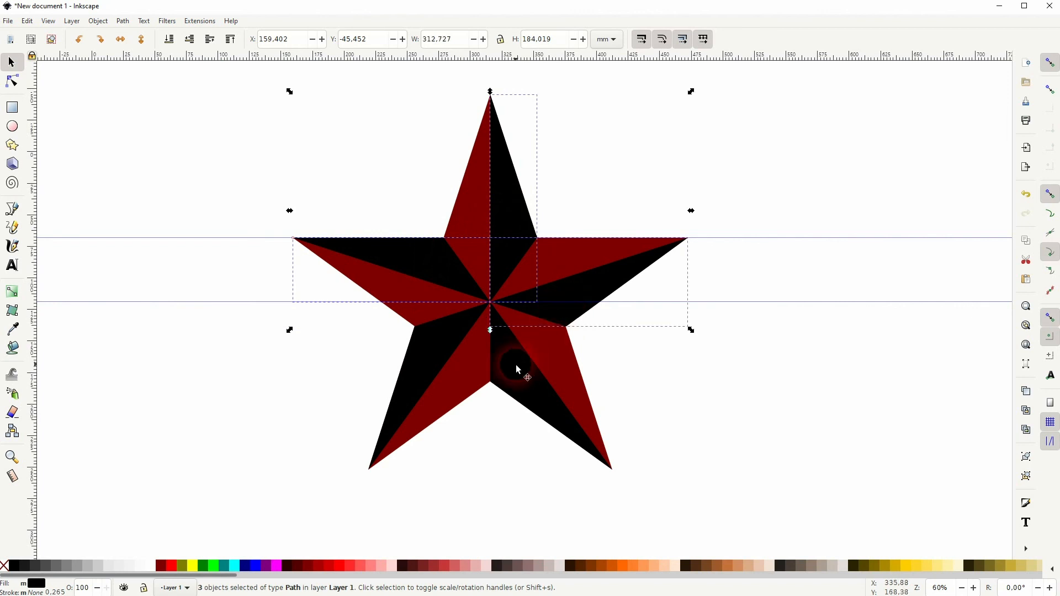
{"action": "key", "text": "ctrl+g"}
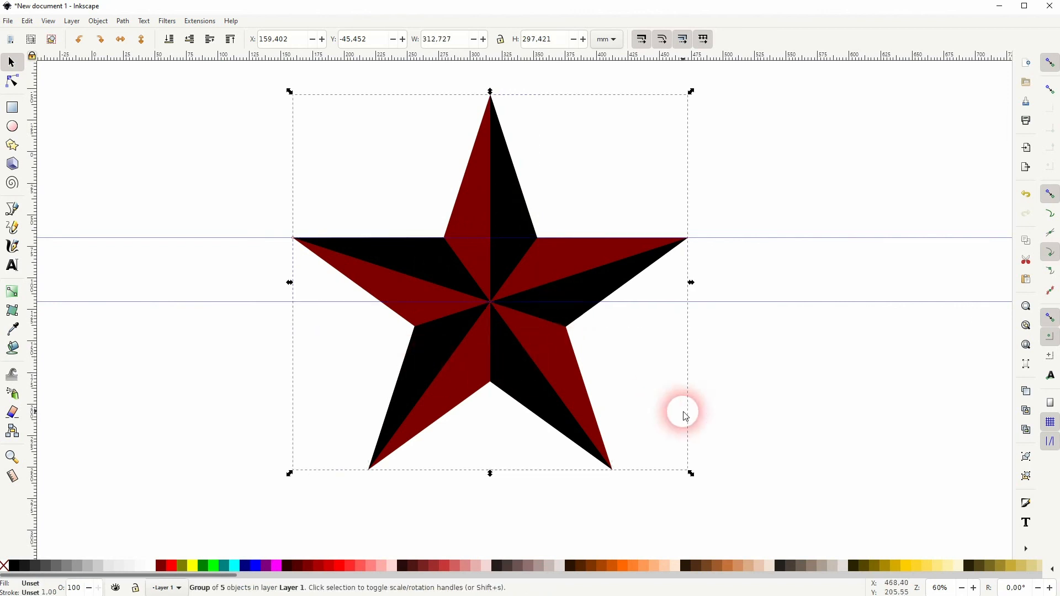
Recolour the grouped triangles light pink, trying navy first, and fill the star behind them with light red
{"action": "left_click", "coordinate": [261, 567]}
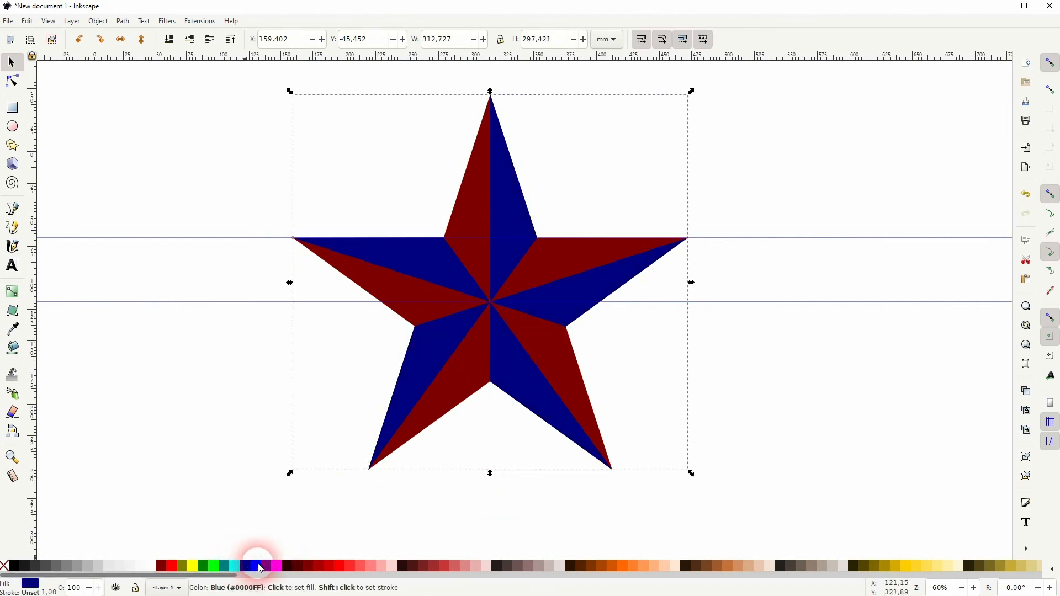
{"action": "left_click", "coordinate": [384, 565]}
{"action": "left_click", "coordinate": [805, 356]}
{"action": "left_click", "coordinate": [432, 446]}
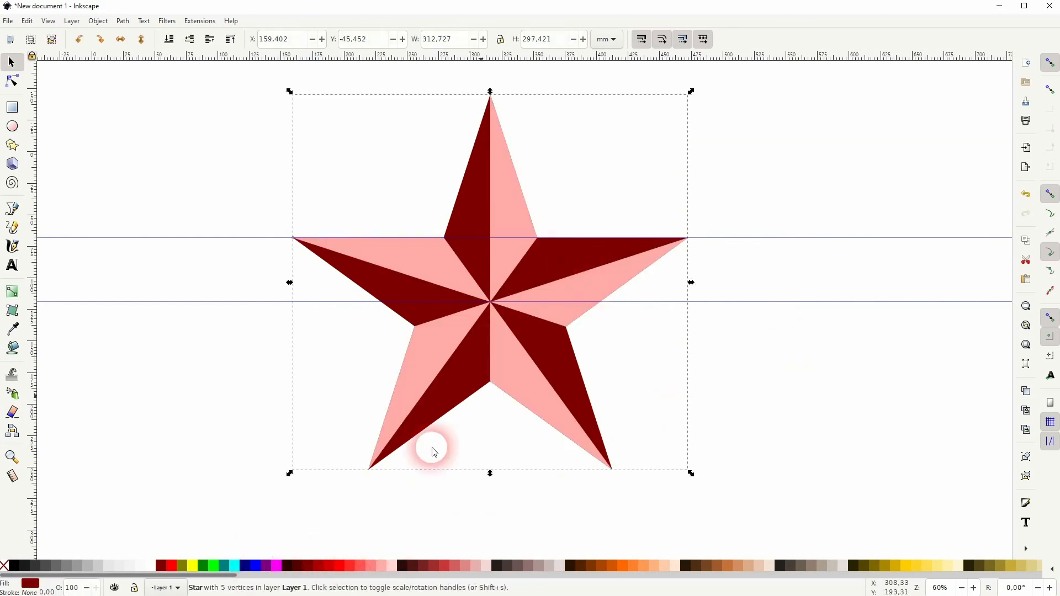
{"action": "left_click", "coordinate": [359, 565]}
{"action": "left_click", "coordinate": [262, 496]}
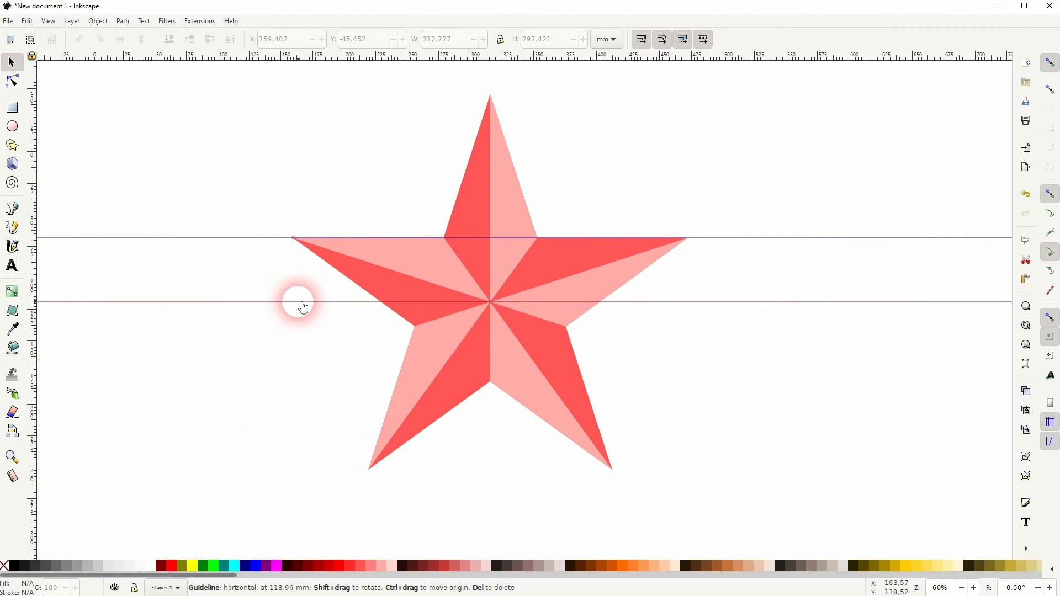
Delete both horizontal guides and leave the finished two-tone star deselected
{"action": "key", "text": "Delete"}
{"action": "key", "text": "Delete"}
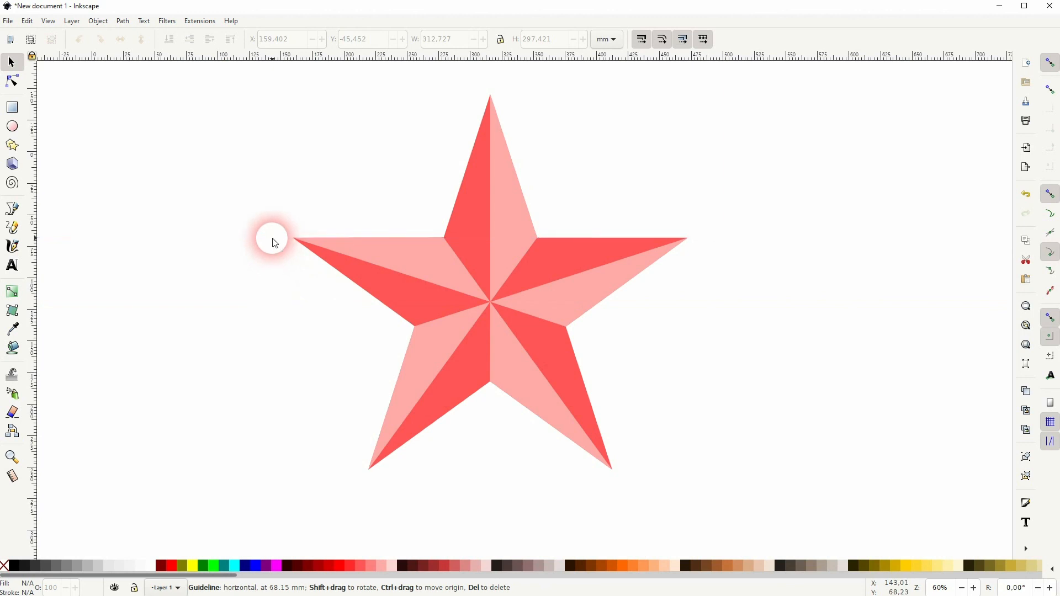
{"action": "left_click_drag", "start_coordinate": [270, 506], "coordinate": [710, 79]}
{"action": "left_click", "coordinate": [772, 296]}
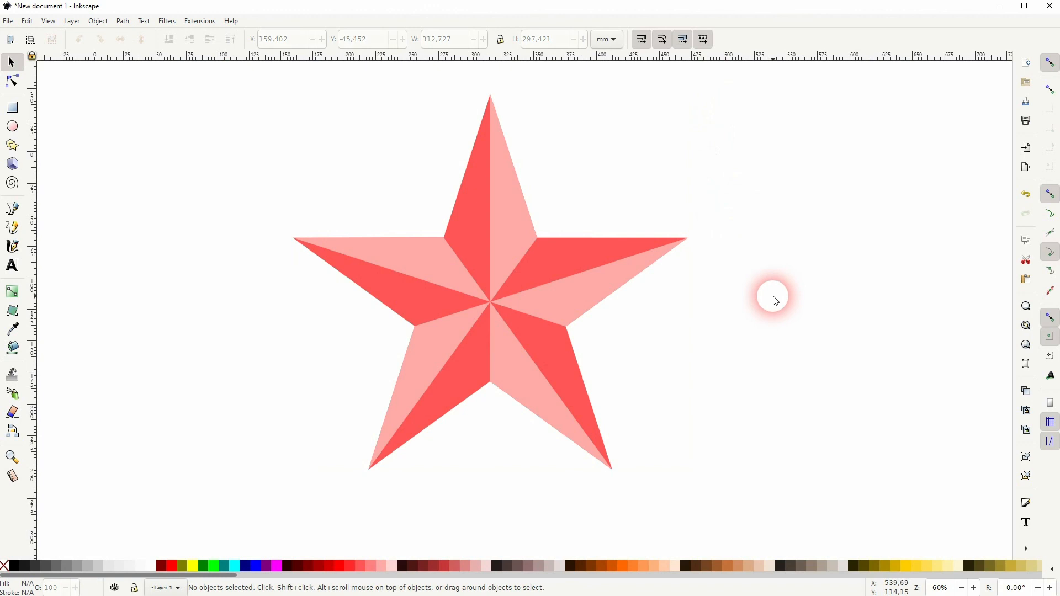
{"action": "left_click", "coordinate": [662, 60]}
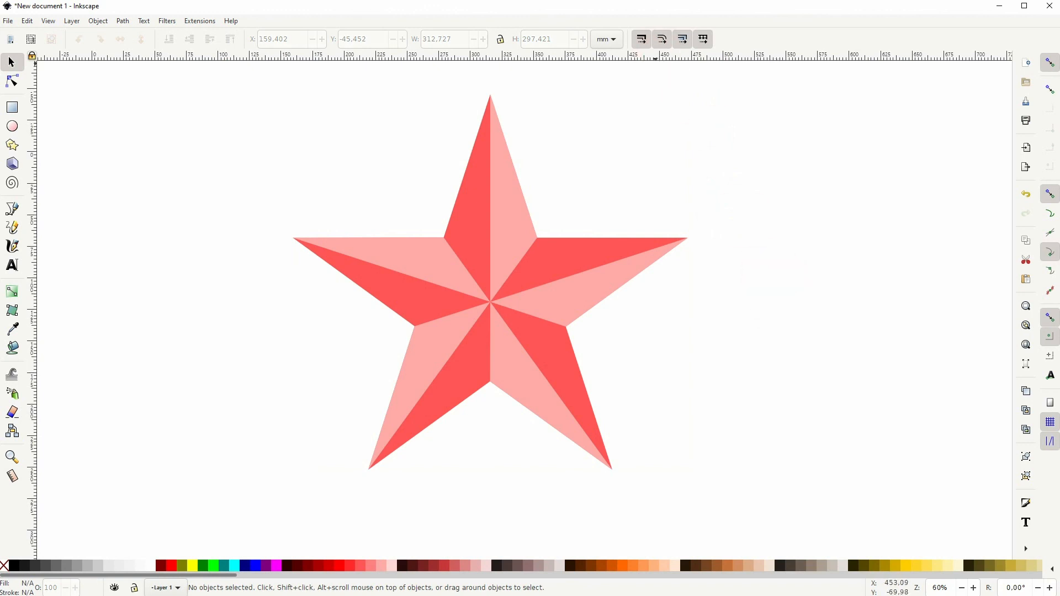